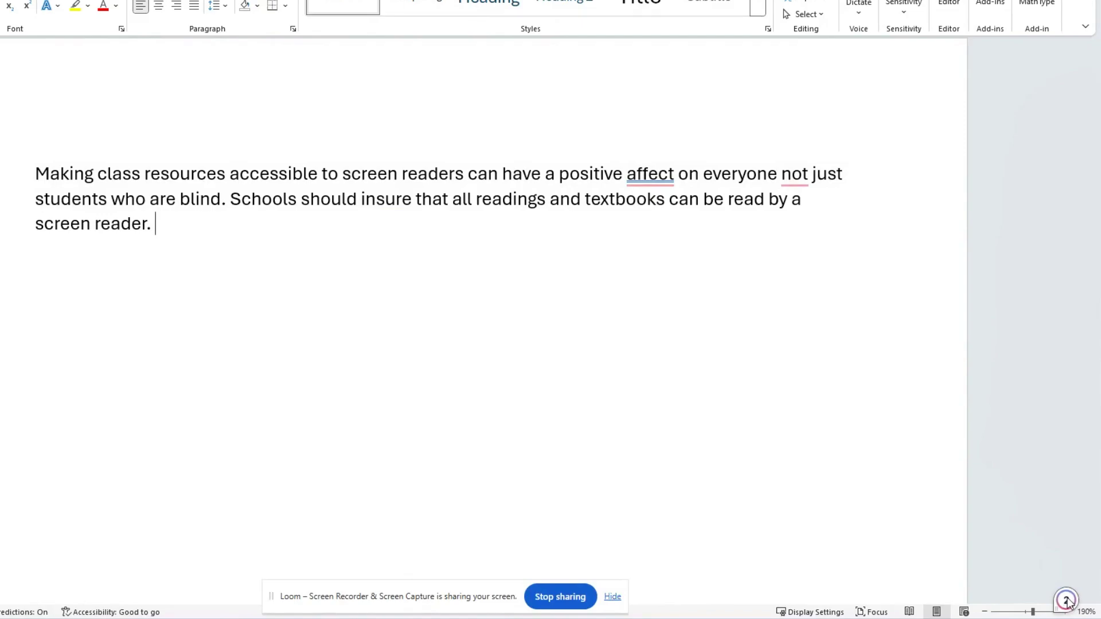
Correct 'affect' to 'effect' in the first sentence of the paragraph
{"action": "left_click", "coordinate": [1065, 600]}
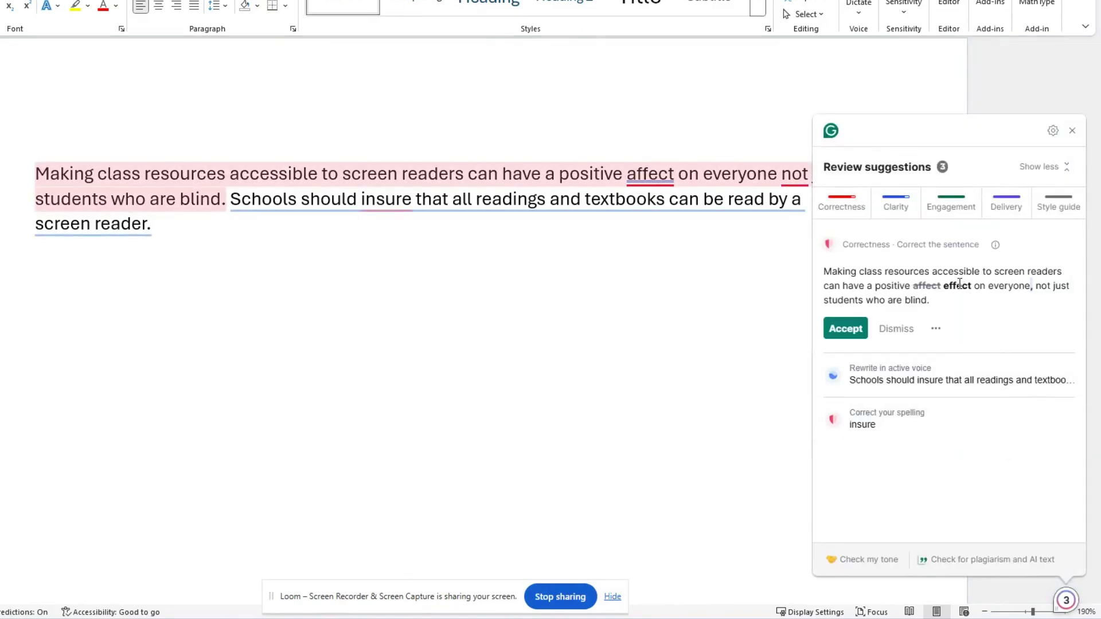
{"action": "left_click", "coordinate": [1071, 130]}
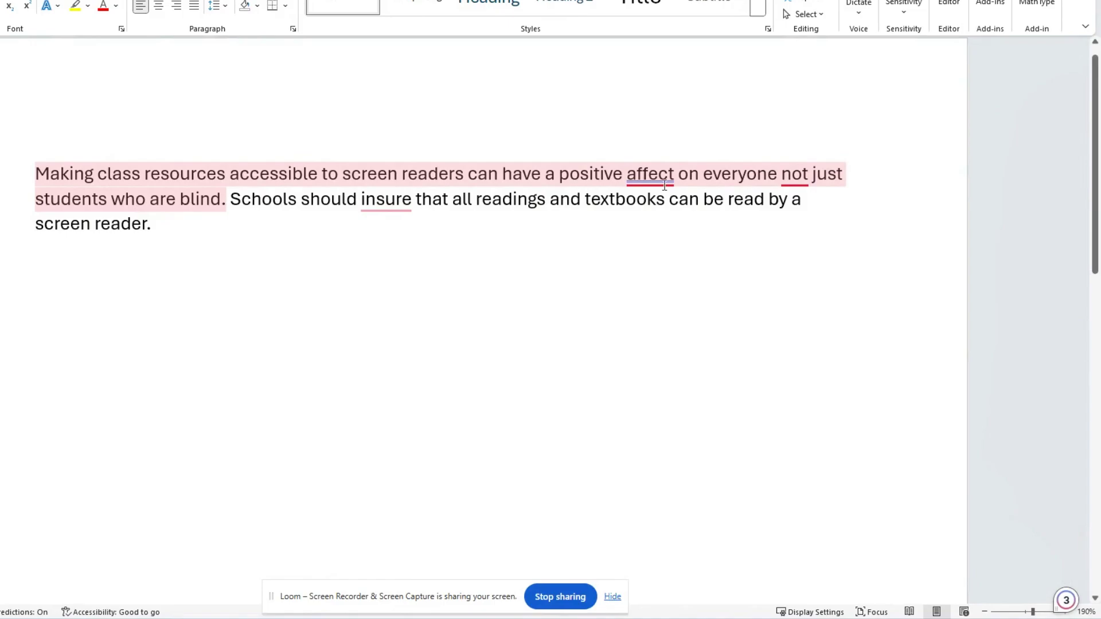
{"action": "left_click", "coordinate": [637, 175]}
{"action": "key", "text": "BackSpace"}
{"action": "type", "text": "e"}
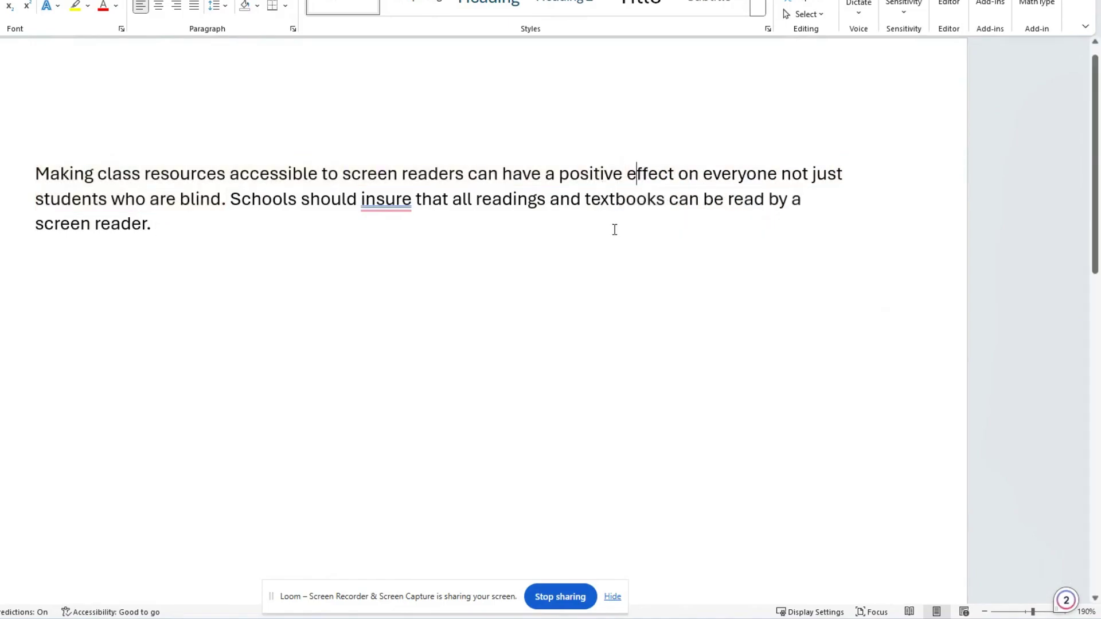
{"action": "left_click", "coordinate": [614, 229]}
Replace 'insure' with 'ensure' and add a comma after 'everyone'
{"action": "left_click", "coordinate": [383, 201]}
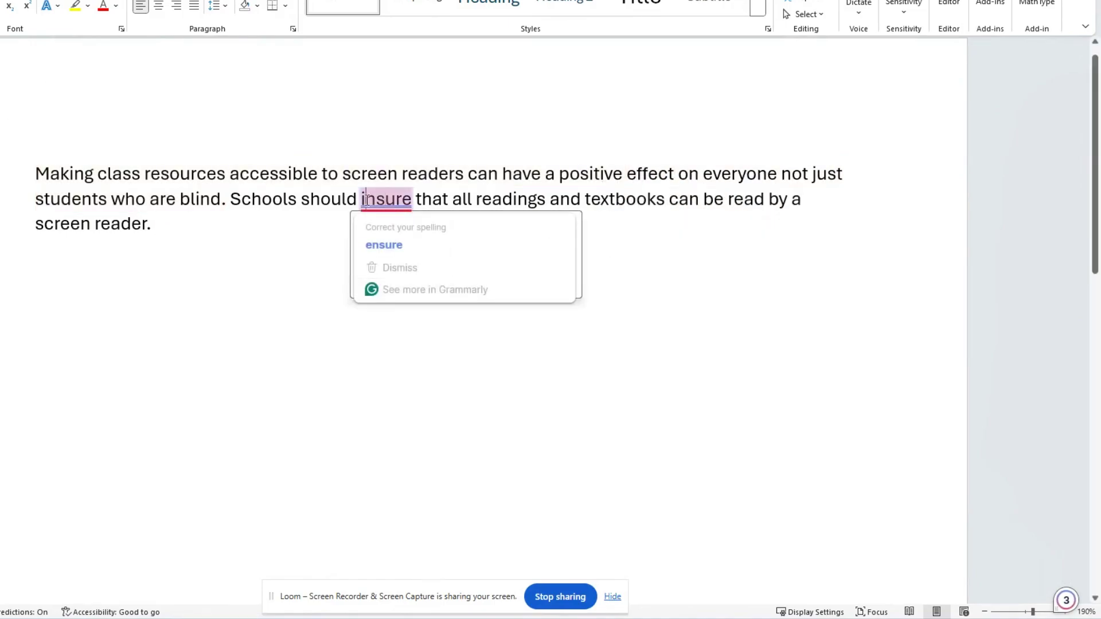
{"action": "left_click", "coordinate": [366, 242]}
{"action": "left_click", "coordinate": [323, 232]}
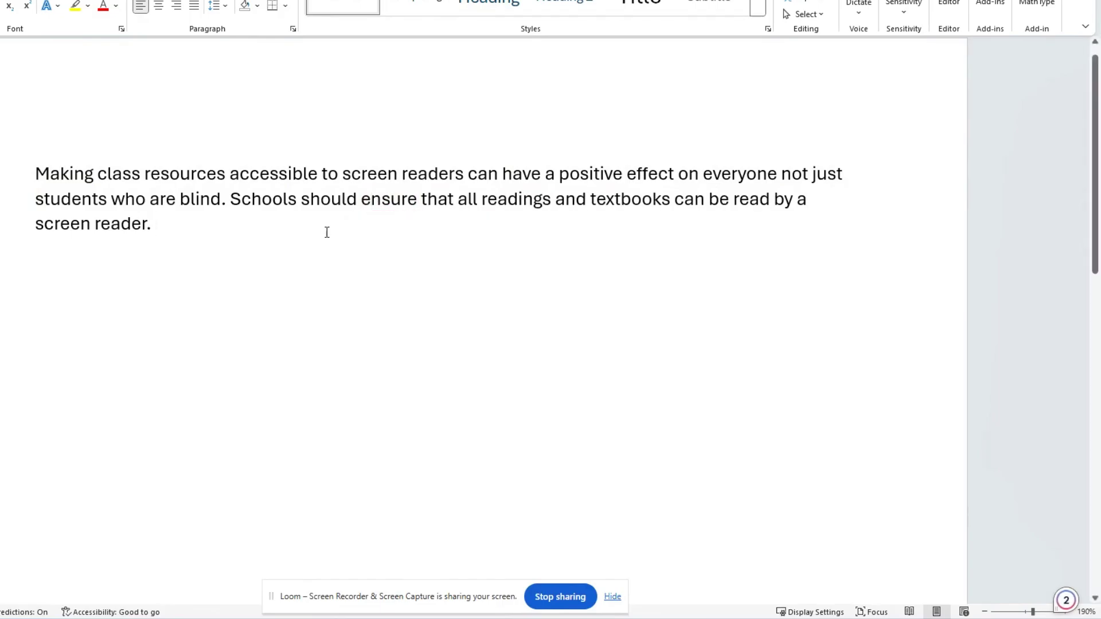
{"action": "left_click", "coordinate": [1065, 601]}
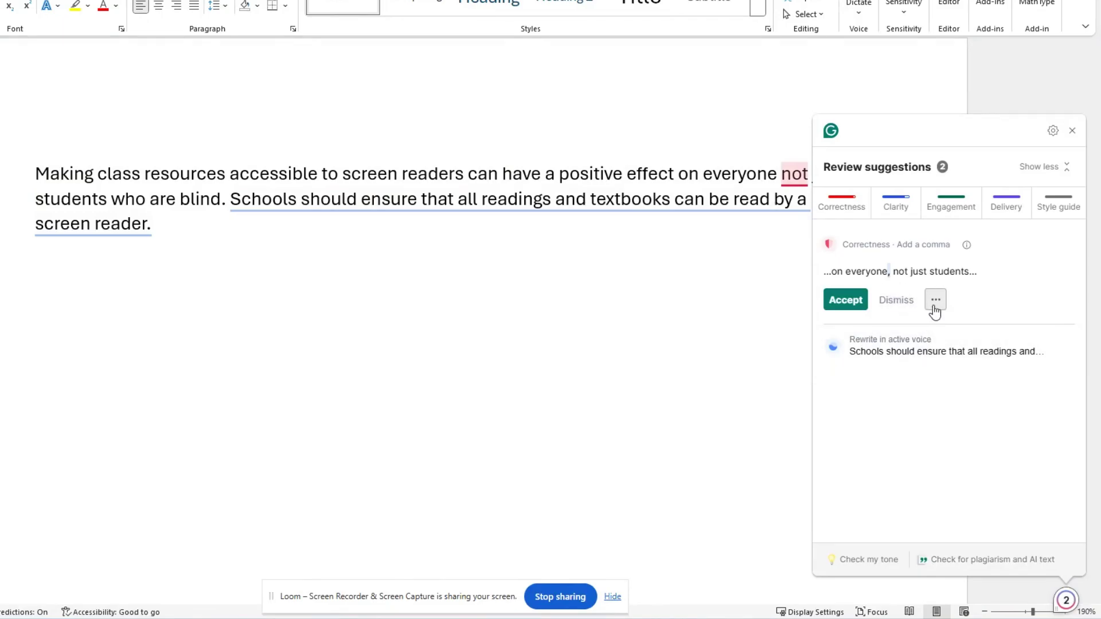
{"action": "left_click", "coordinate": [1071, 131]}
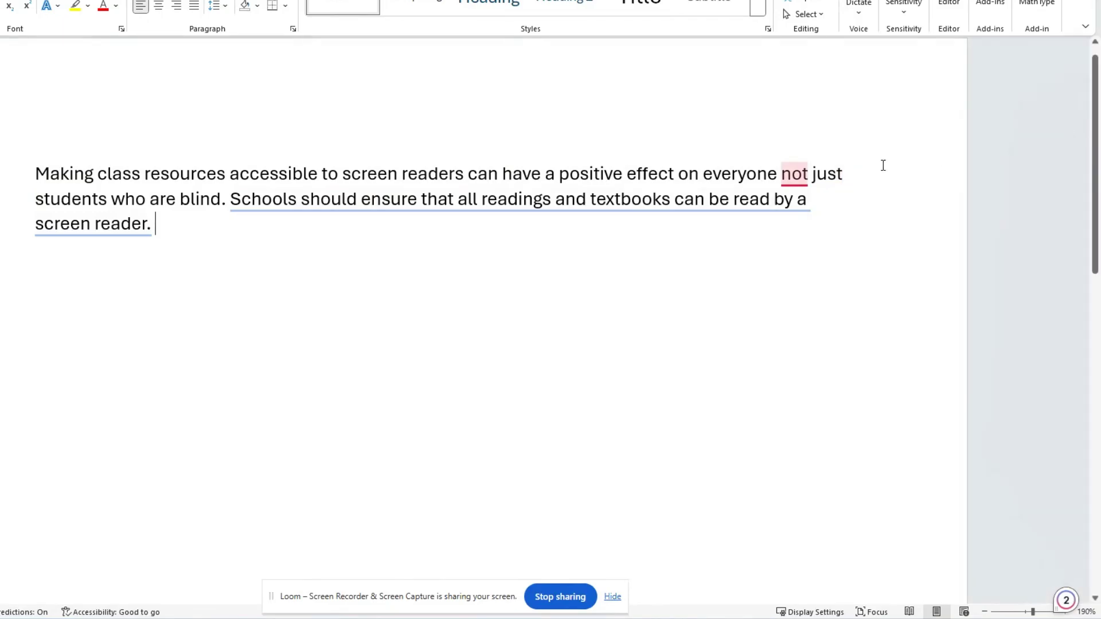
{"action": "left_click", "coordinate": [777, 172]}
{"action": "type", "text": ","}
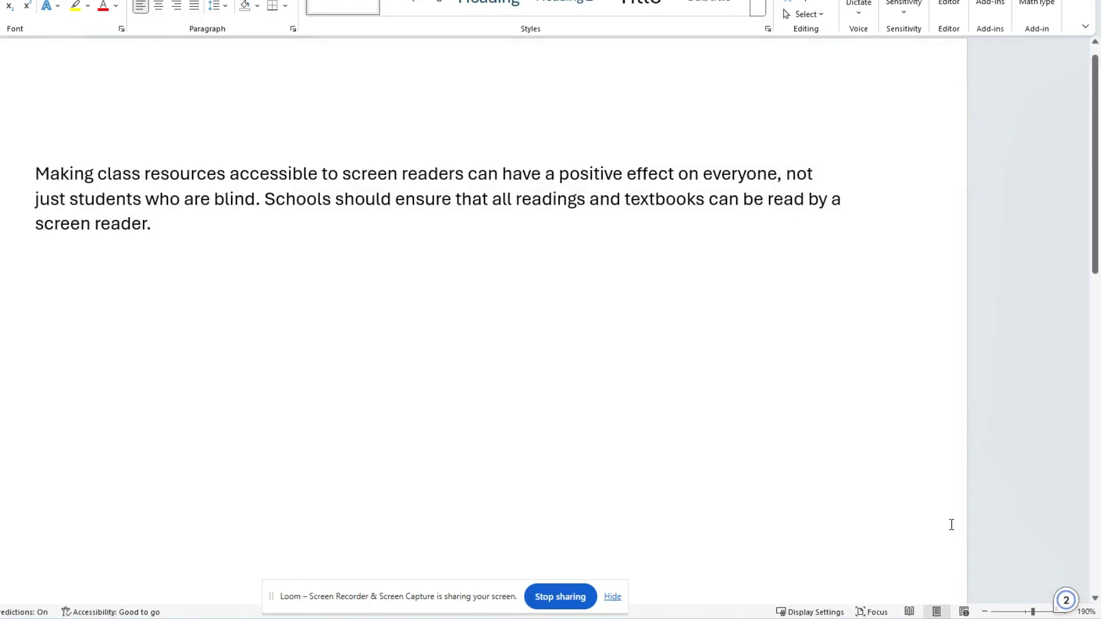
Dismiss Grammarly's clarity rewrite and begin the active-voice sentence with 'a screen reader can r'
{"action": "left_click", "coordinate": [1066, 600]}
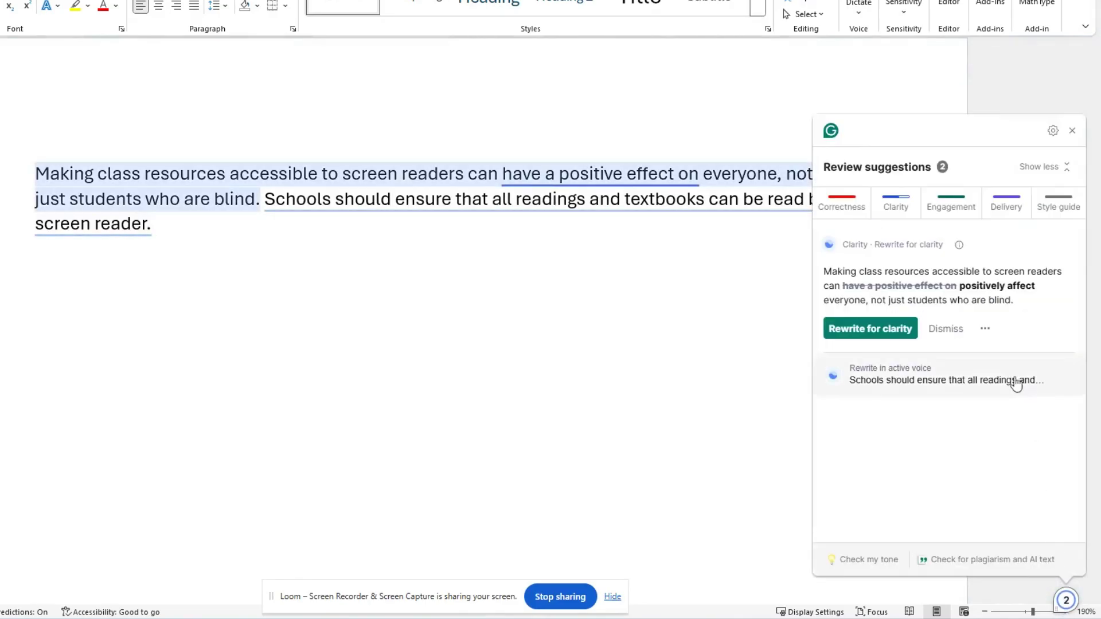
{"action": "left_click", "coordinate": [951, 331]}
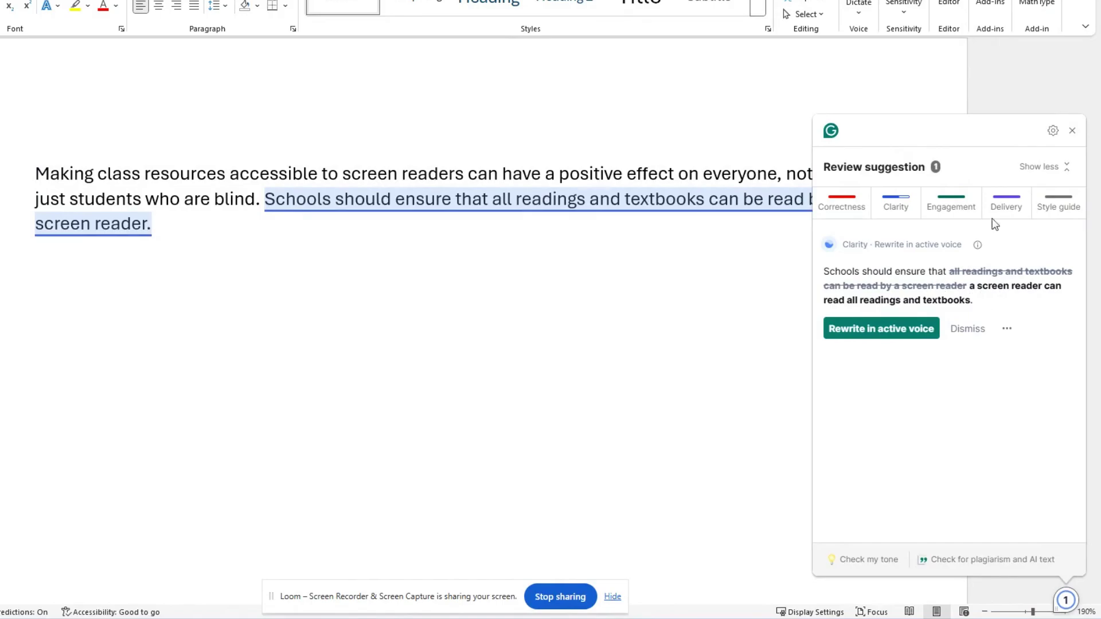
{"action": "left_click", "coordinate": [1072, 131]}
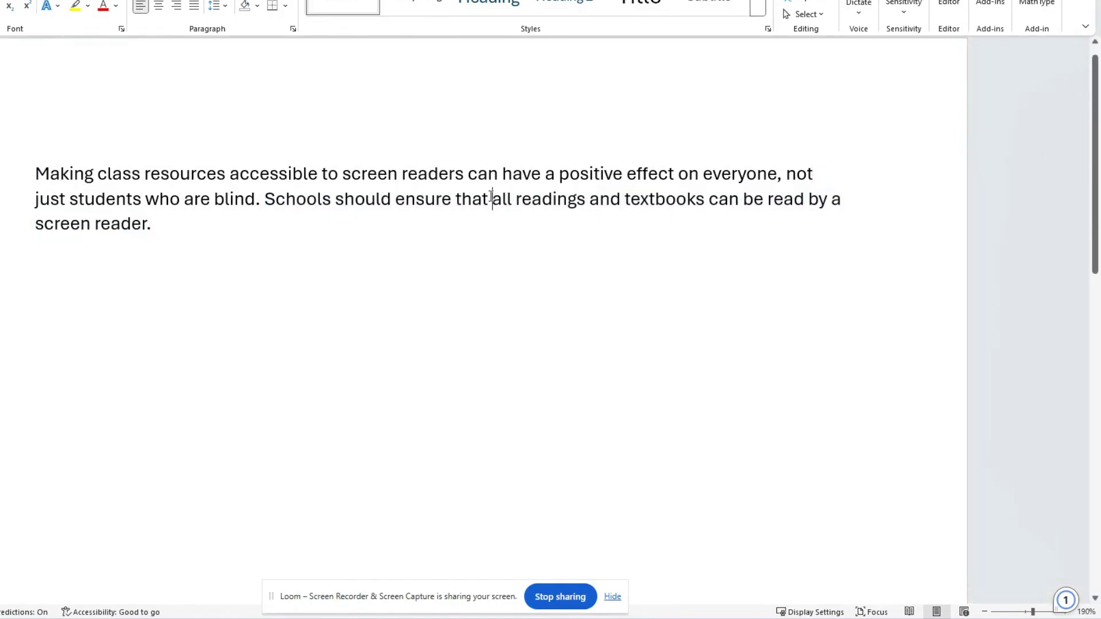
{"action": "type", "text": "a screen reader"}
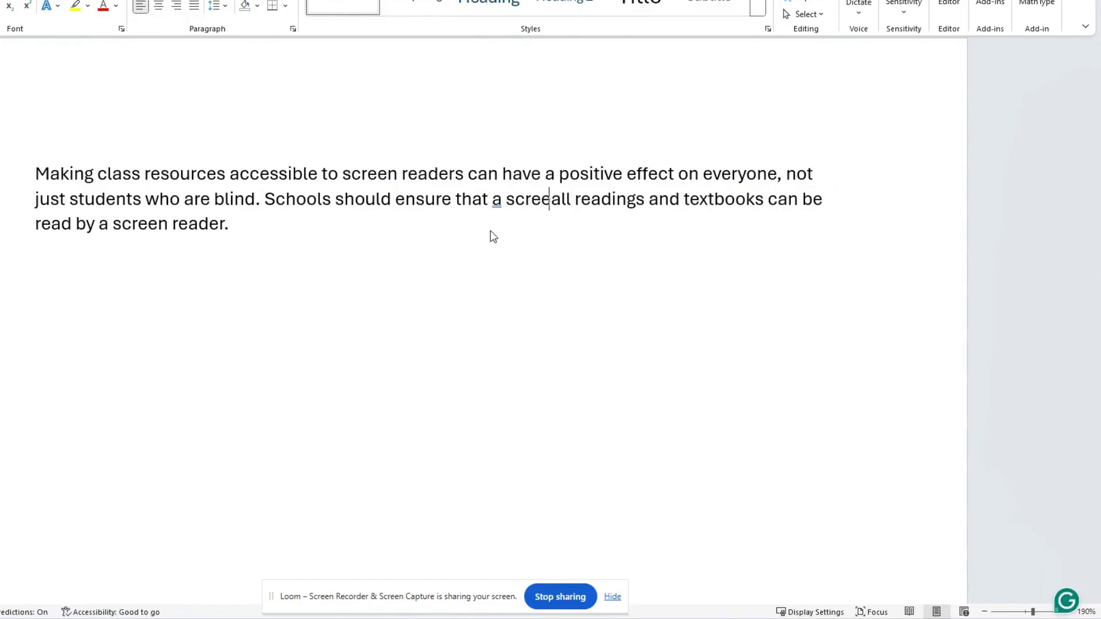
{"action": "type", "text": " can r"}
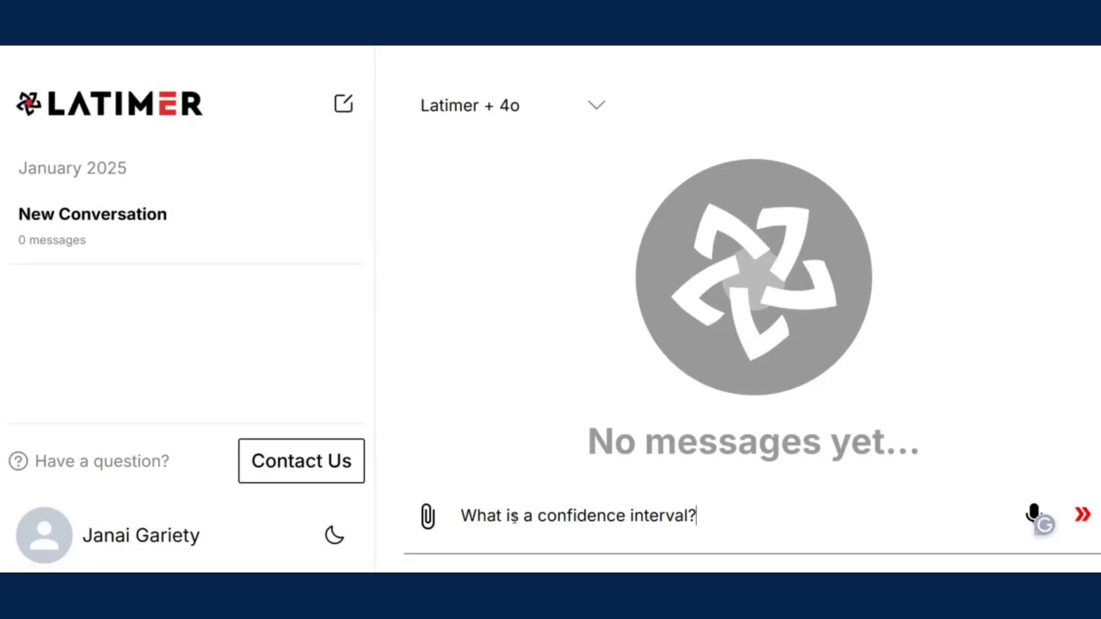
Send the confidence interval question and ask Latimer to explain it in simpler terms
{"action": "key", "text": "Return"}
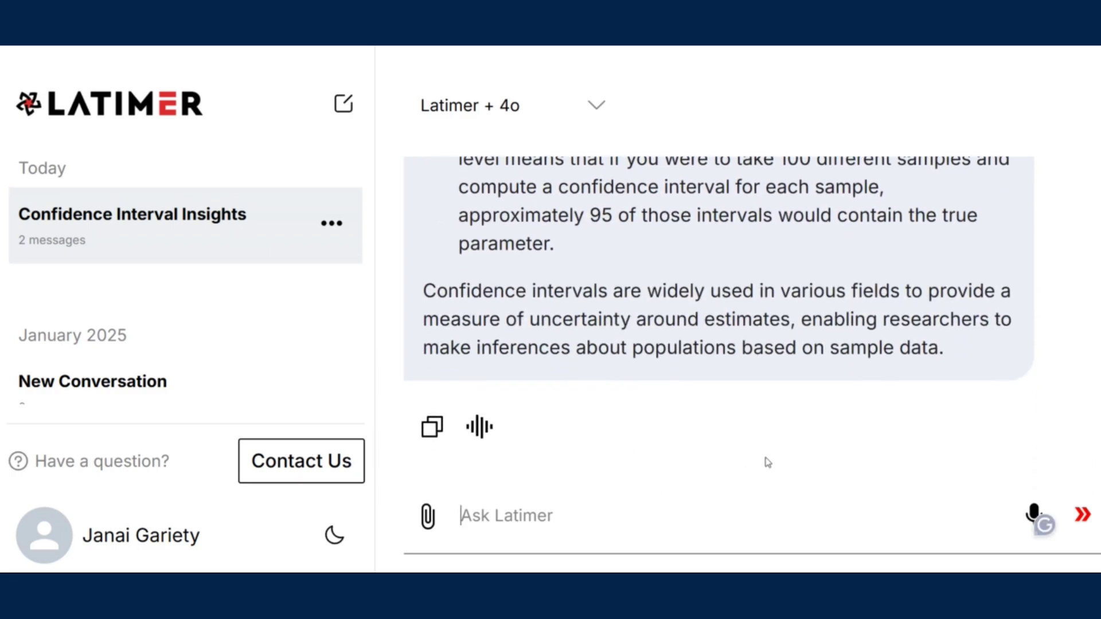
{"action": "type", "text": "Can you e"}
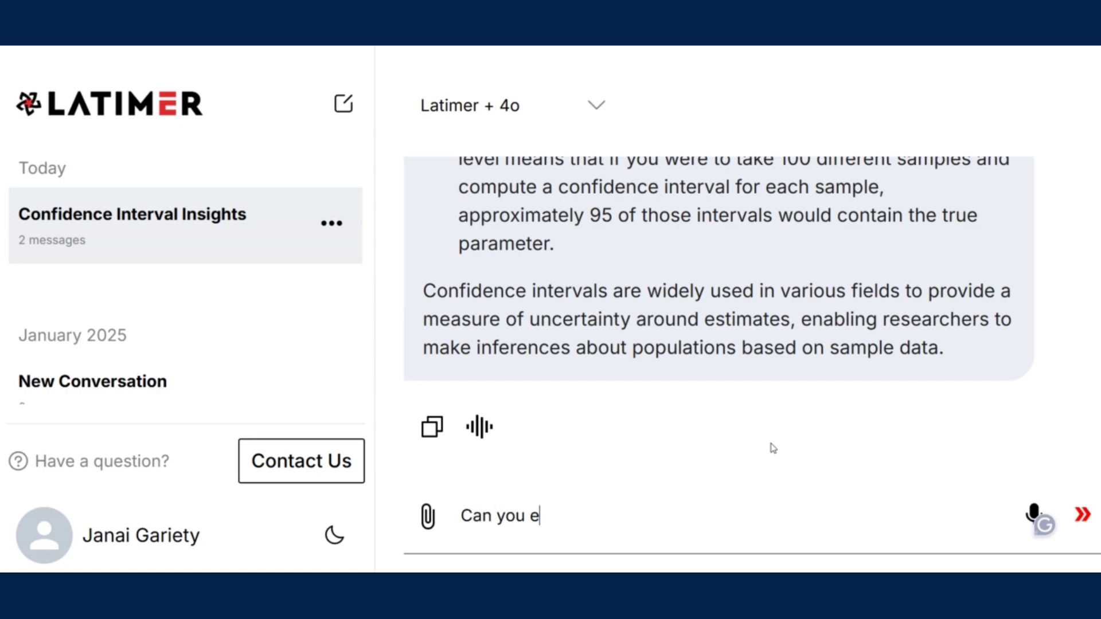
{"action": "type", "text": "xplain that in si"}
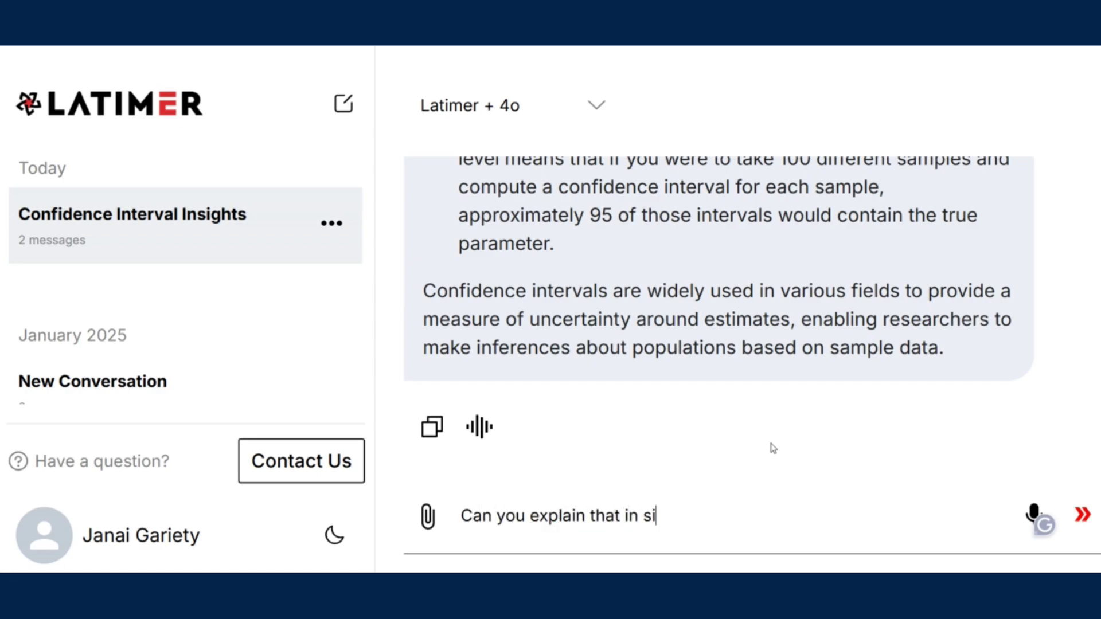
{"action": "type", "text": "mpler terms?"}
{"action": "key", "text": "Return"}
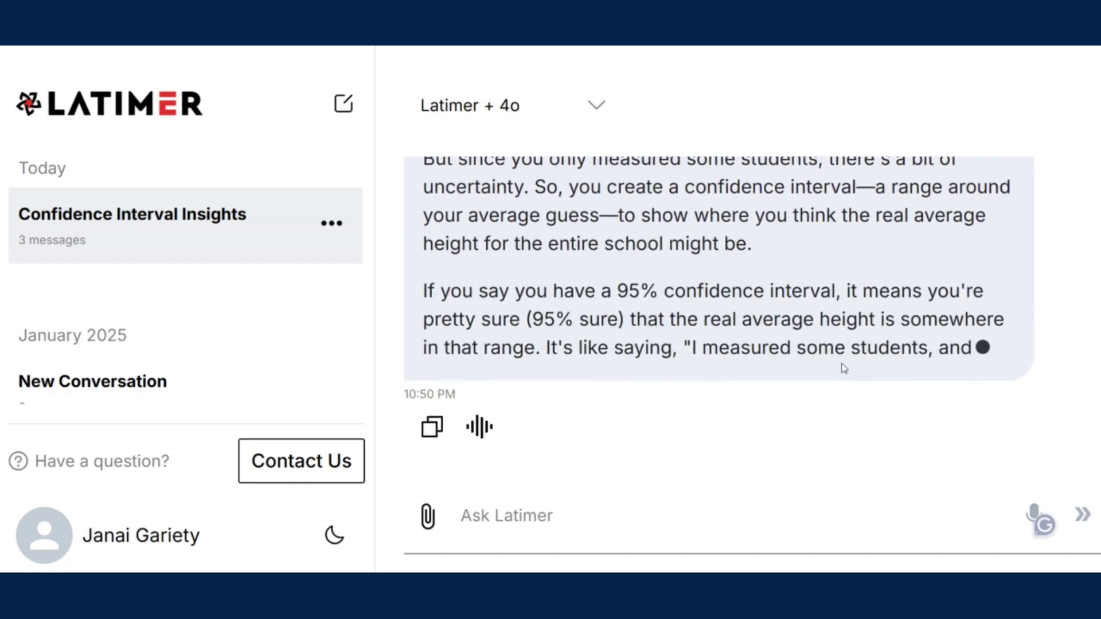
Ask Latimer a follow-up: how do I find the margin of error?
{"action": "scroll", "coordinate": [851, 343], "scroll_direction": "up", "scroll_amount": 4}
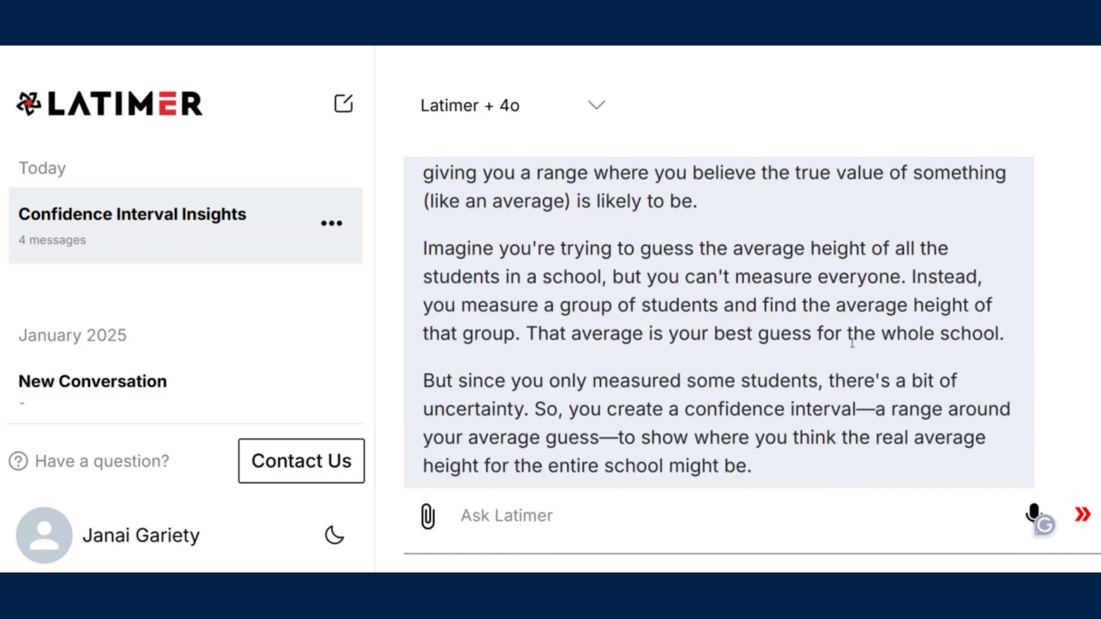
{"action": "scroll", "coordinate": [850, 343], "scroll_direction": "down", "scroll_amount": 6}
{"action": "left_click", "coordinate": [540, 515]}
{"action": "type", "text": "How "}
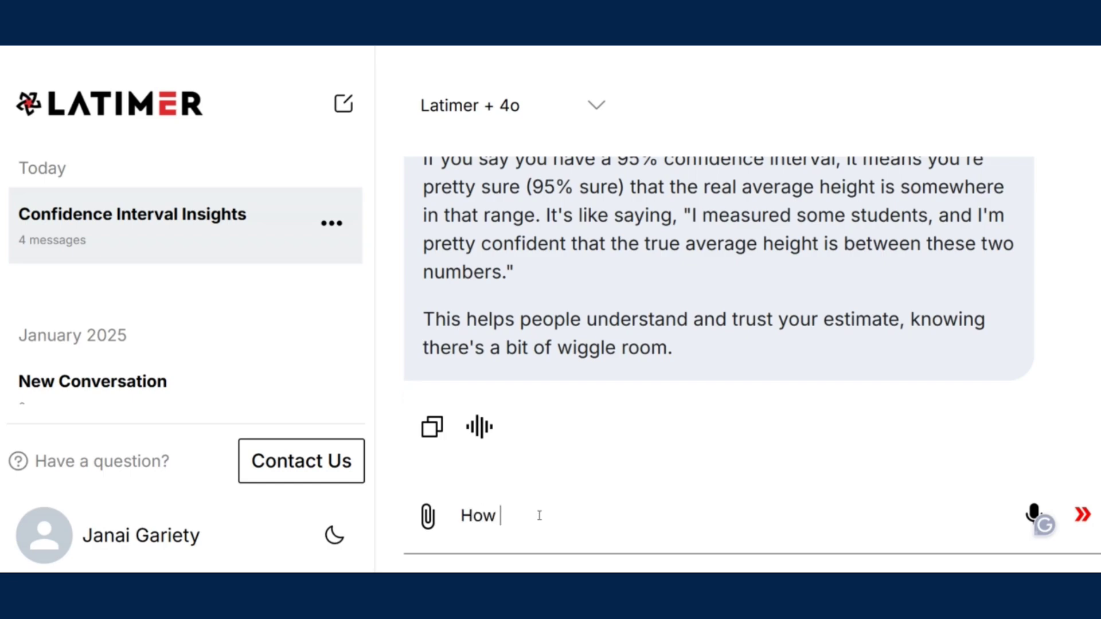
{"action": "type", "text": "do I find the margin of error?"}
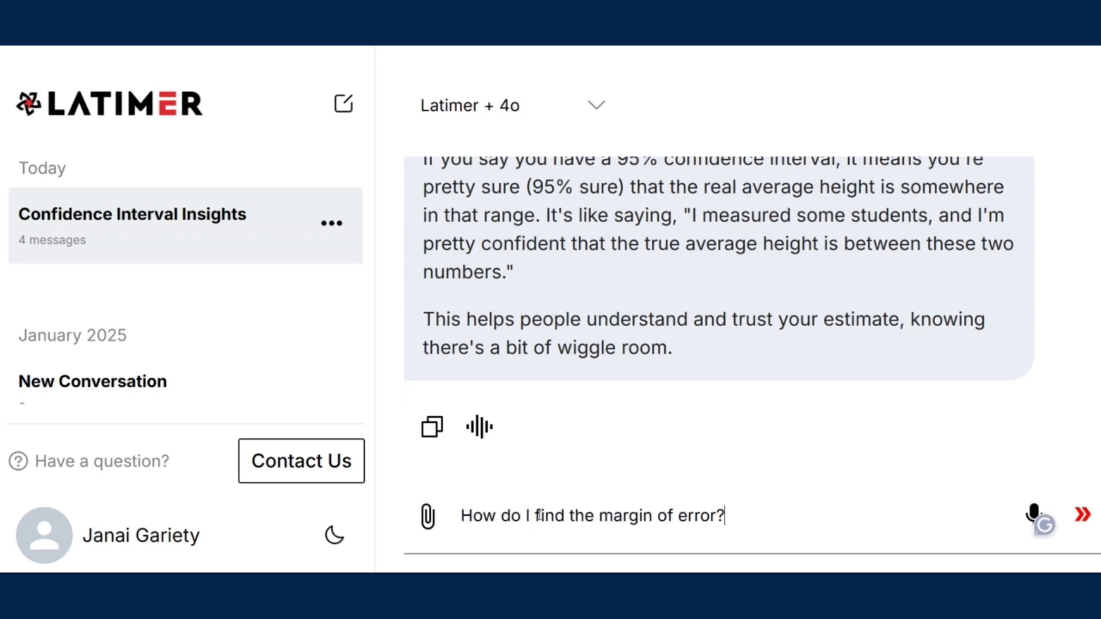
{"action": "key", "text": "Return"}
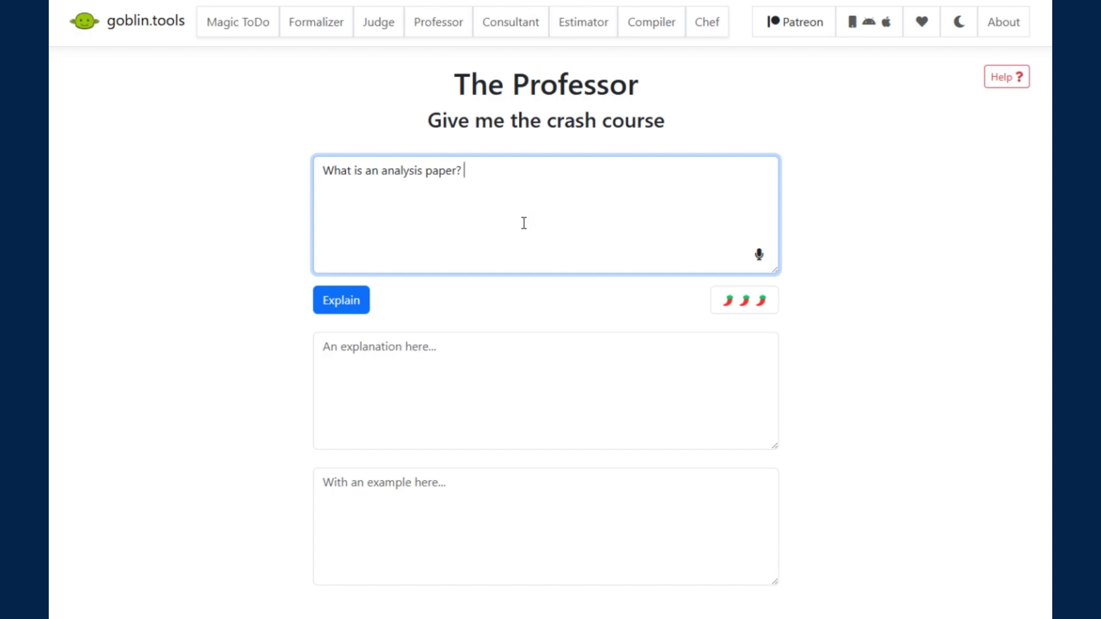
Set the Professor's spiciness to four chilis for the analysis paper explanation
{"action": "left_click", "coordinate": [745, 299]}
{"action": "left_click_drag", "start_coordinate": [658, 263], "coordinate": [690, 265]}
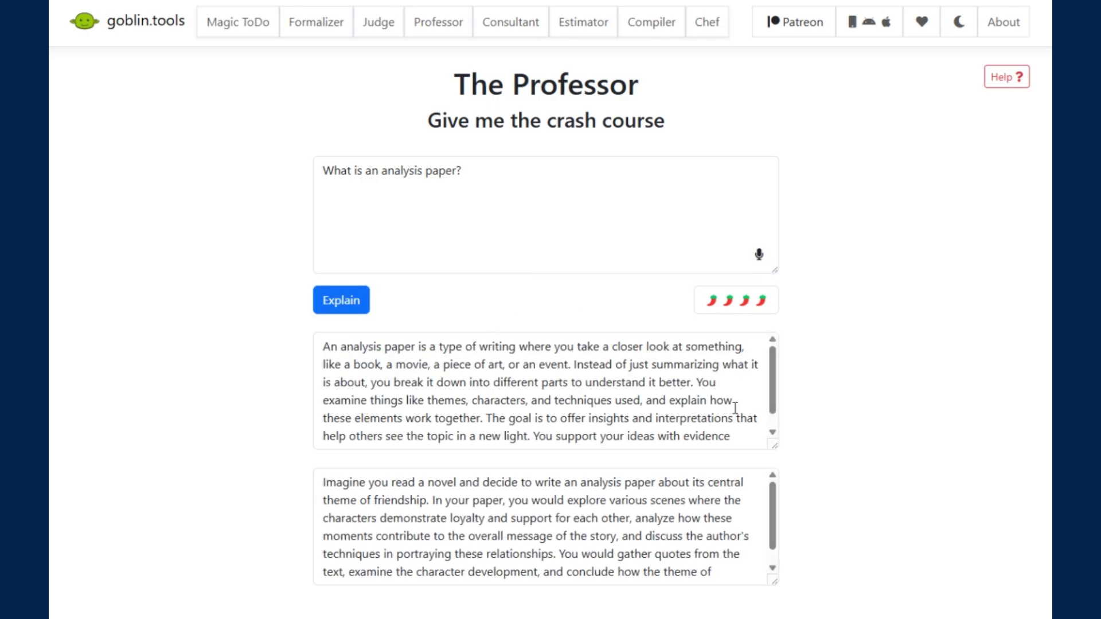
{"action": "left_click_drag", "start_coordinate": [775, 388], "coordinate": [775, 399]}
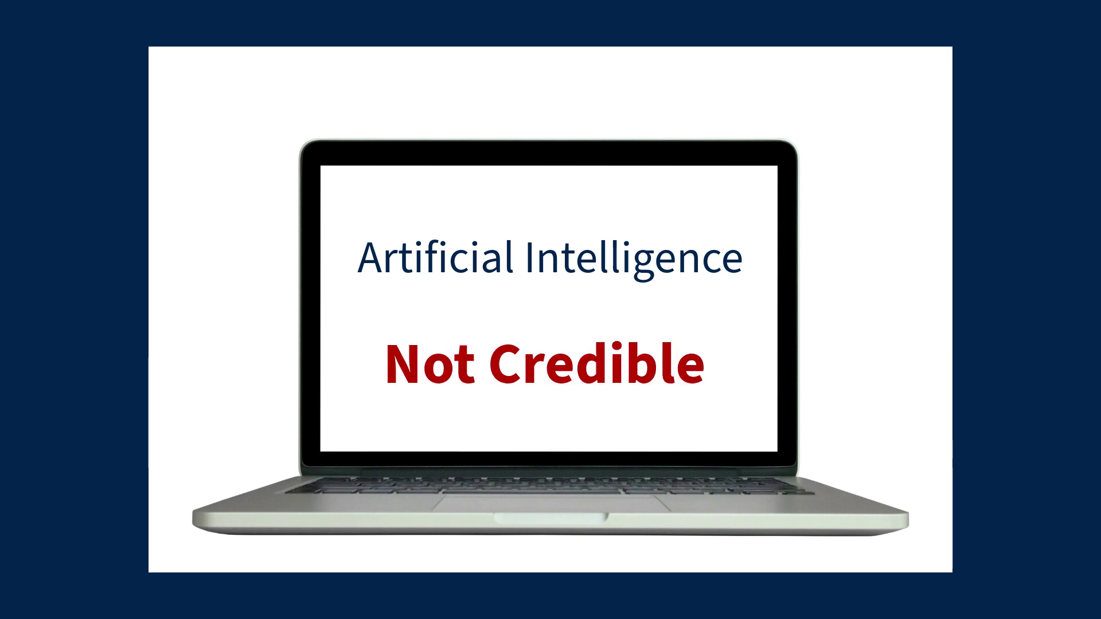
Send the globalization-in-Asia resources prompt with web search enabled and scroll through the sources
{"action": "type", "text": "ces."}
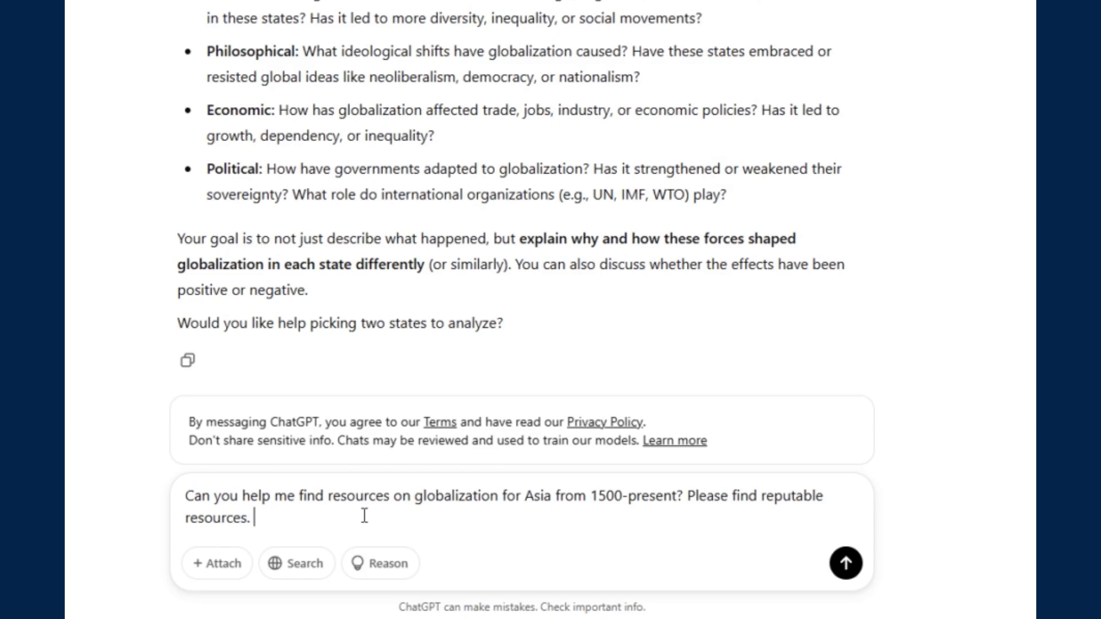
{"action": "left_click", "coordinate": [314, 566]}
{"action": "key", "text": "Return"}
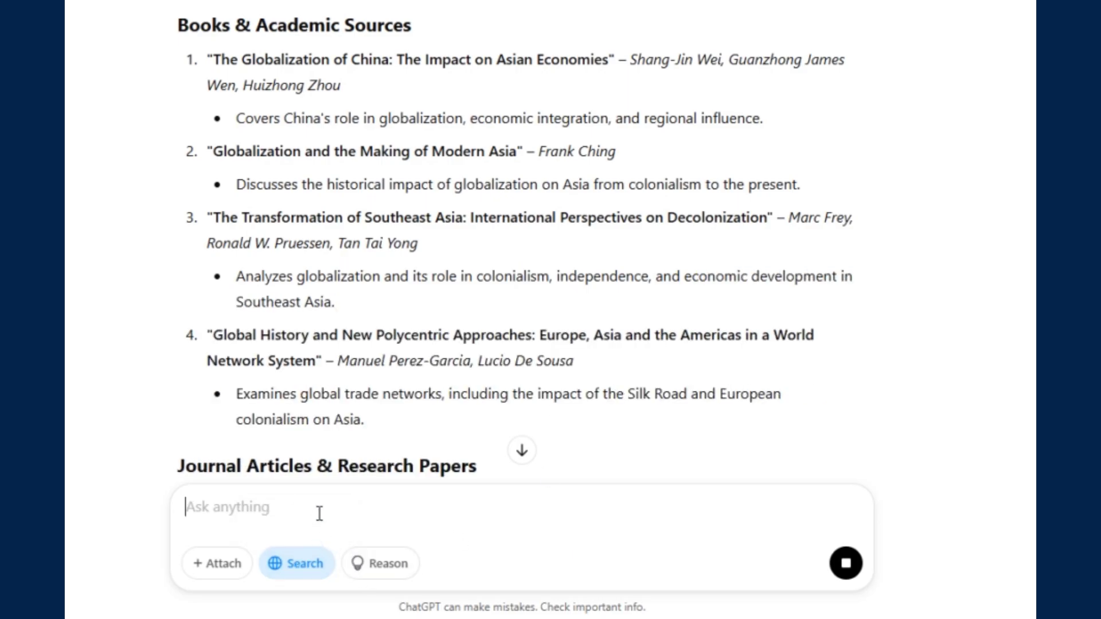
{"action": "scroll", "coordinate": [321, 369], "scroll_direction": "down", "scroll_amount": 2}
{"action": "scroll", "coordinate": [758, 311], "scroll_direction": "down", "scroll_amount": 3}
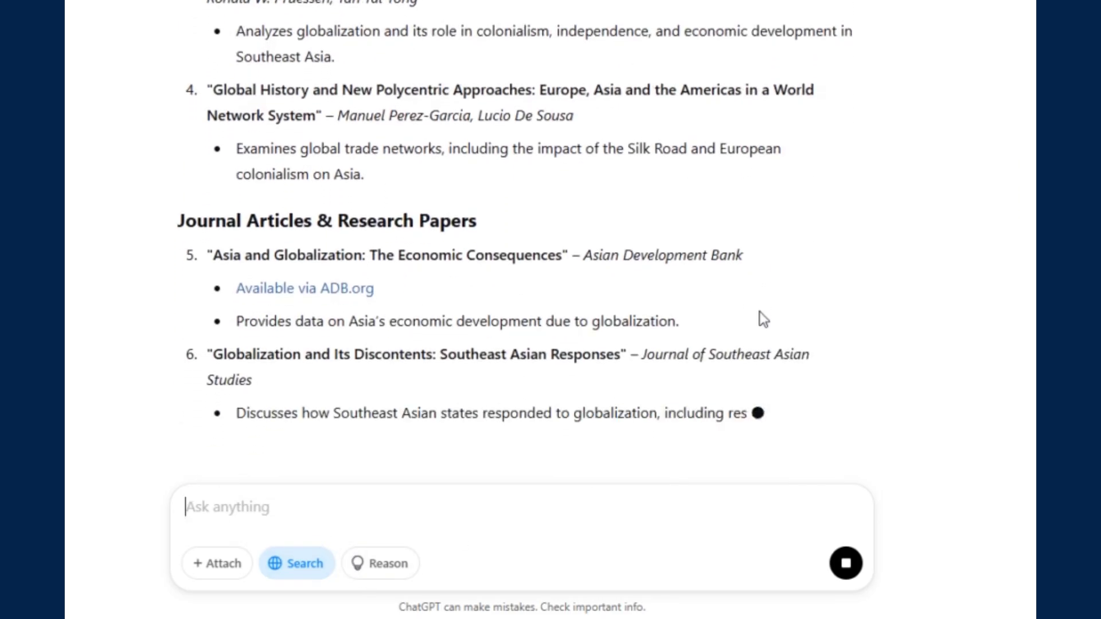
{"action": "scroll", "coordinate": [758, 311], "scroll_direction": "down", "scroll_amount": 1}
{"action": "scroll", "coordinate": [759, 311], "scroll_direction": "down", "scroll_amount": 2}
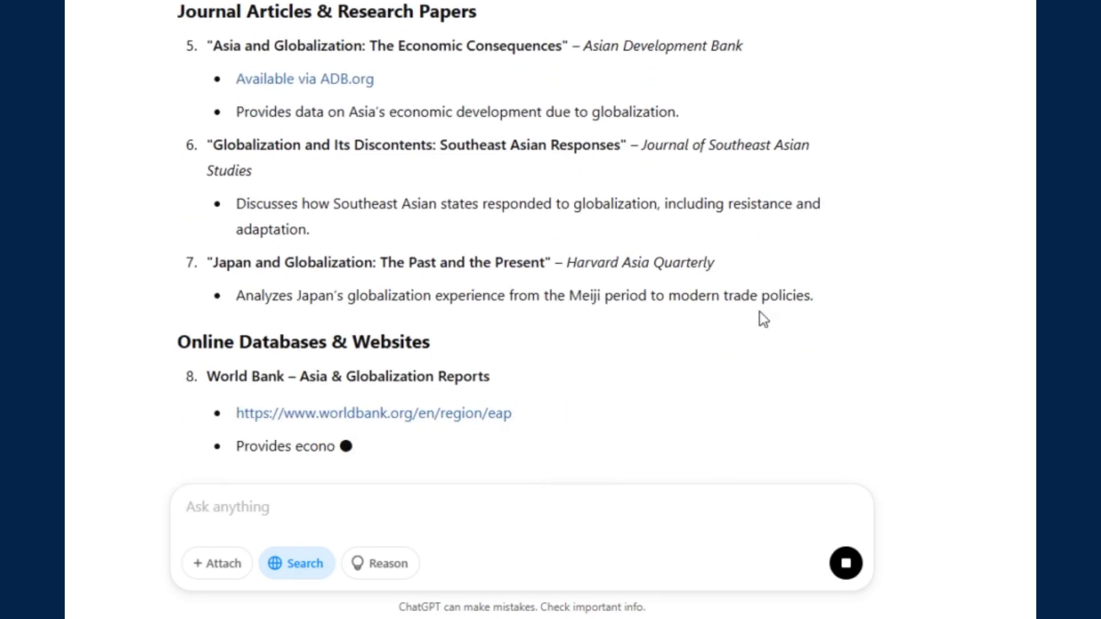
{"action": "scroll", "coordinate": [759, 312], "scroll_direction": "down", "scroll_amount": 2}
{"action": "scroll", "coordinate": [759, 311], "scroll_direction": "up", "scroll_amount": 1}
{"action": "scroll", "coordinate": [758, 317], "scroll_direction": "down", "scroll_amount": 3}
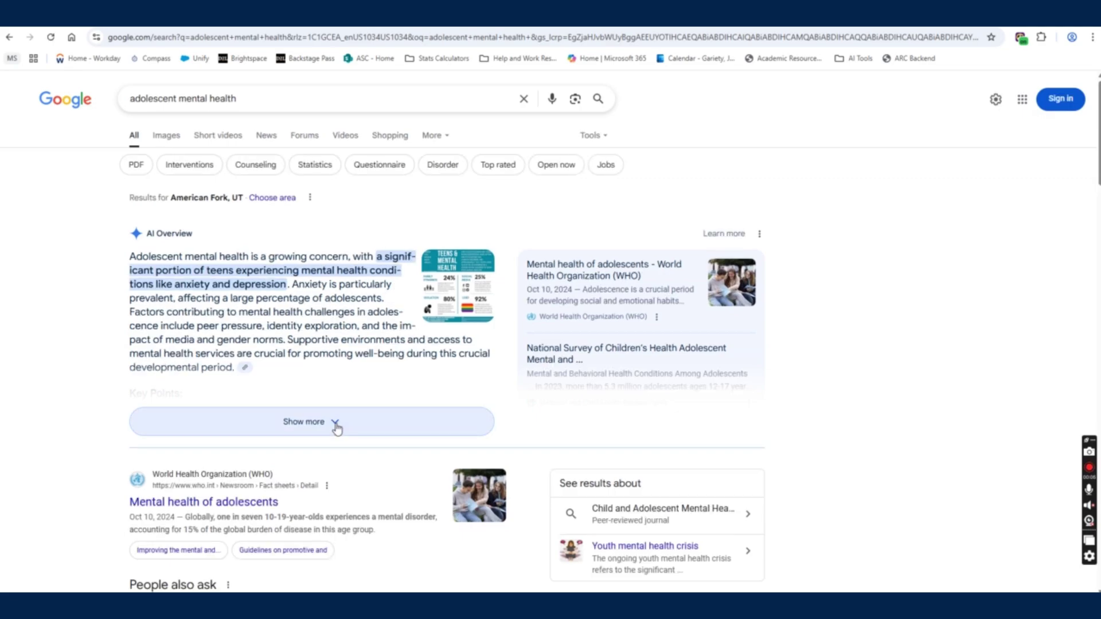
Expand the AI Overview, check the Prevalence citation sources, and open the WHO fact sheet
{"action": "left_click", "coordinate": [337, 422]}
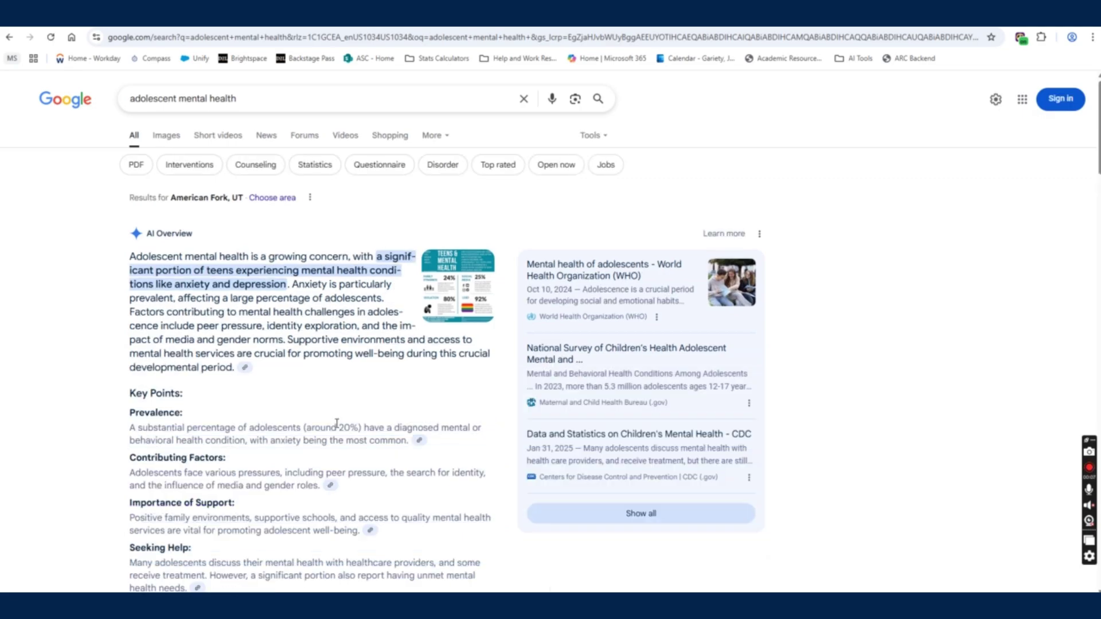
{"action": "scroll", "coordinate": [260, 294], "scroll_direction": "down", "scroll_amount": 4}
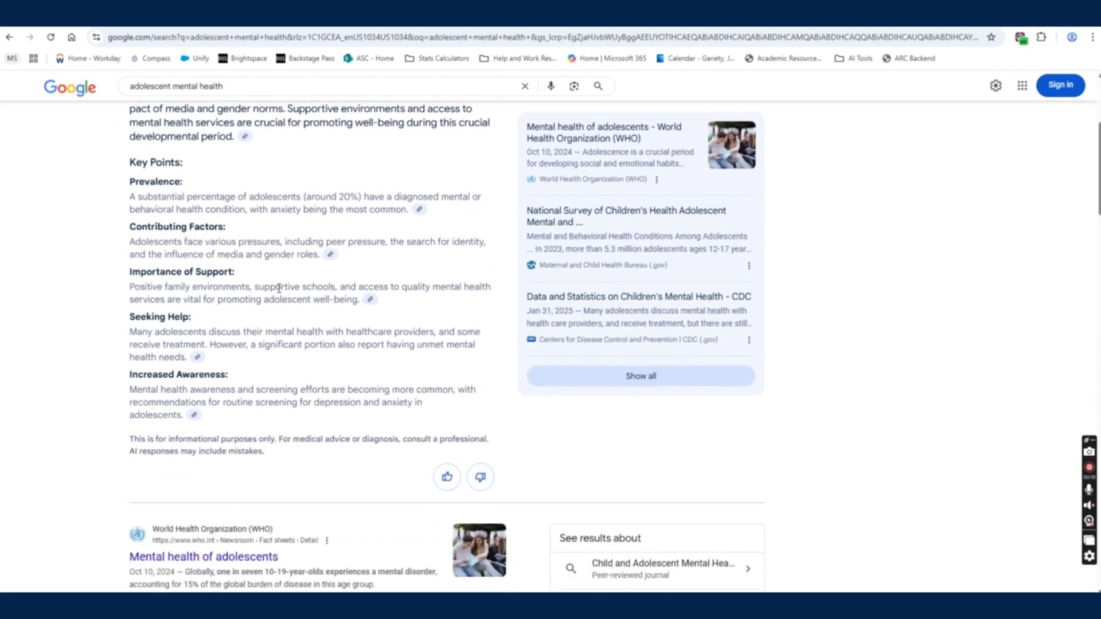
{"action": "left_click", "coordinate": [419, 210]}
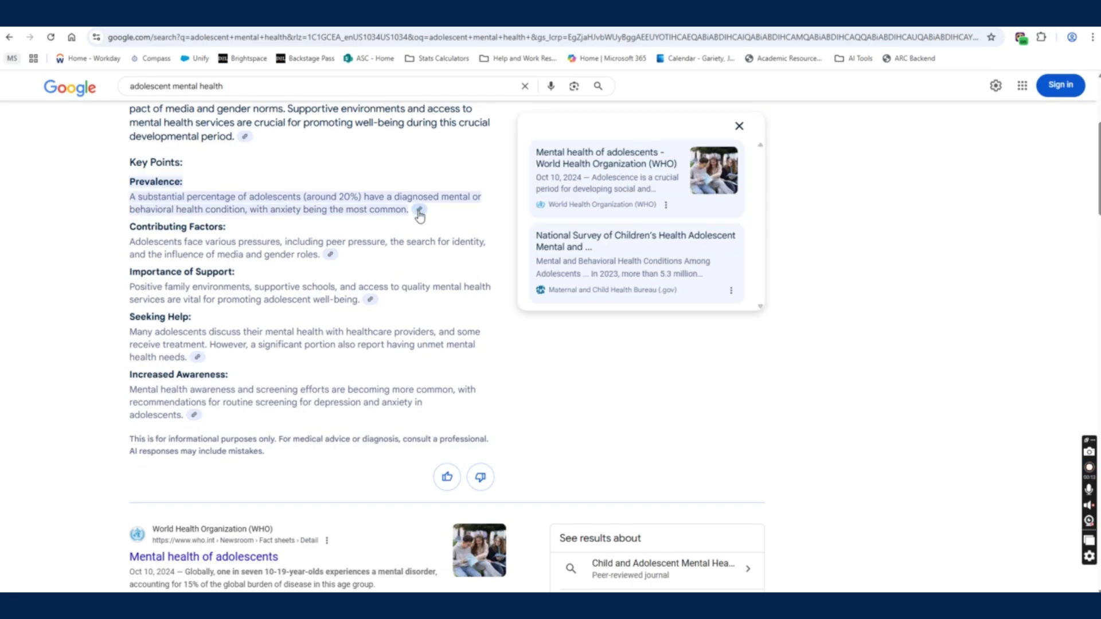
{"action": "left_click", "coordinate": [419, 210]}
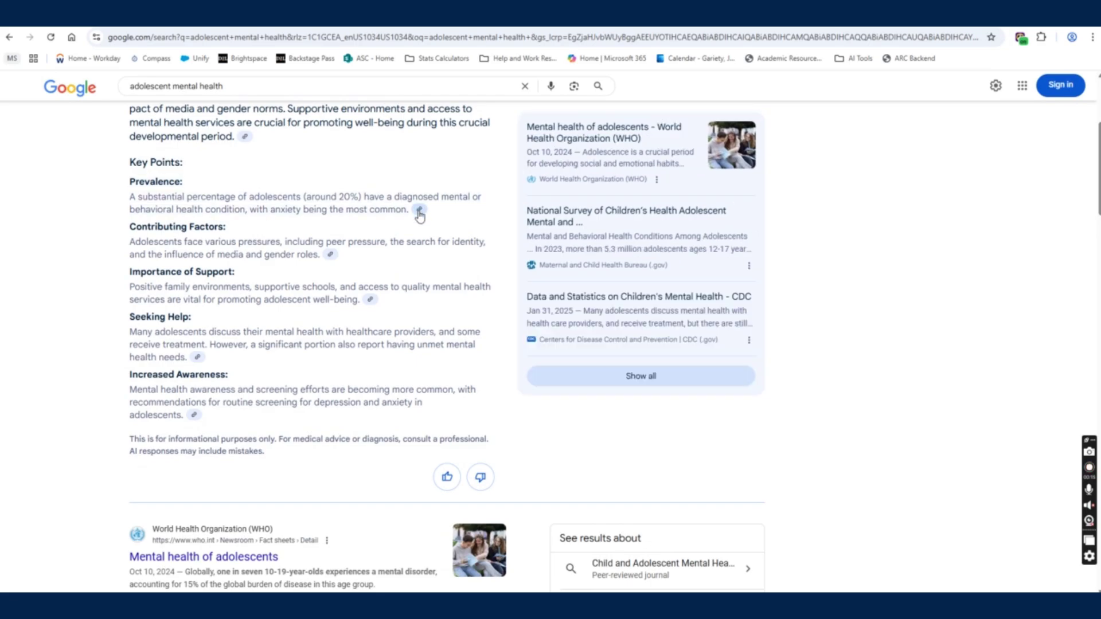
{"action": "left_click", "coordinate": [600, 145]}
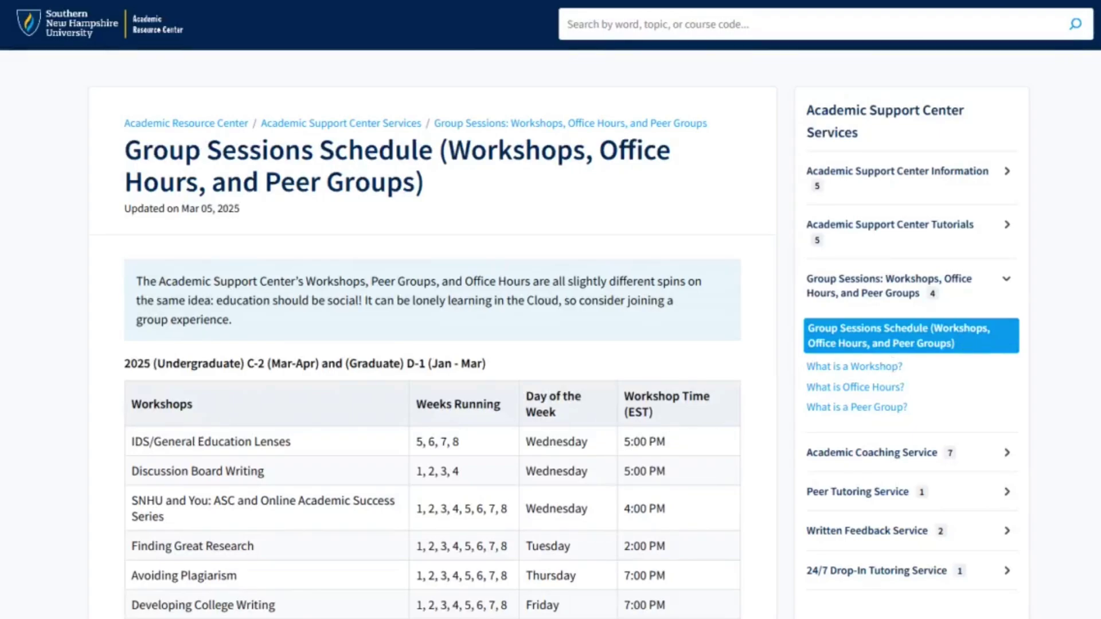
Highlight the Read Smarter, Not Harder and A Student Guide to AI workshops and APA Citation (1)
{"action": "scroll", "coordinate": [550, 310], "scroll_direction": "down", "scroll_amount": 6}
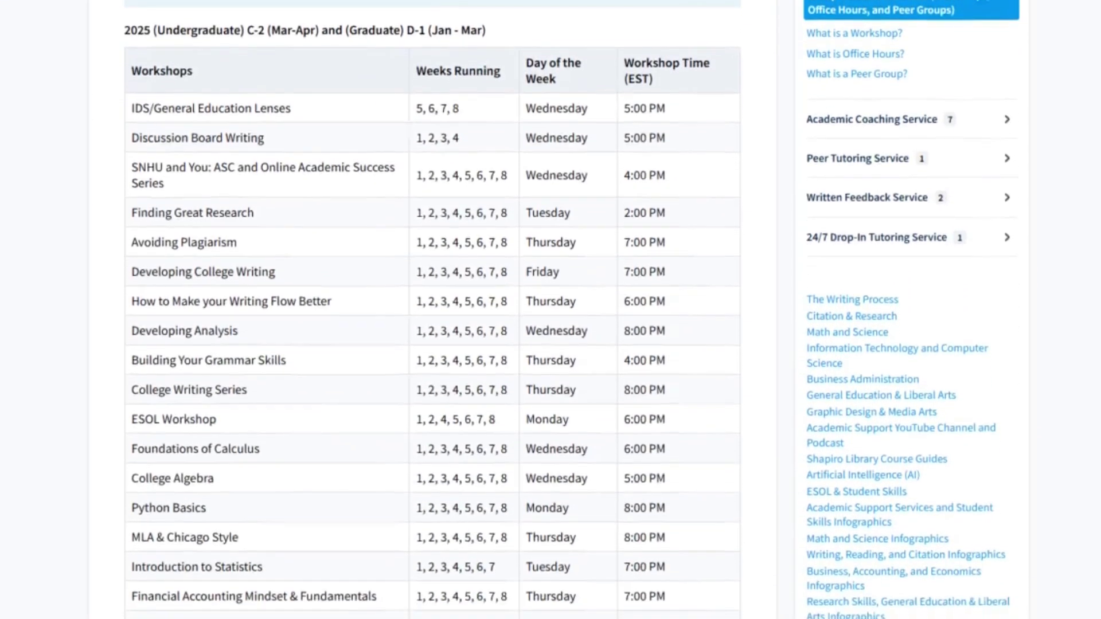
{"action": "scroll", "coordinate": [550, 310], "scroll_direction": "down", "scroll_amount": 5}
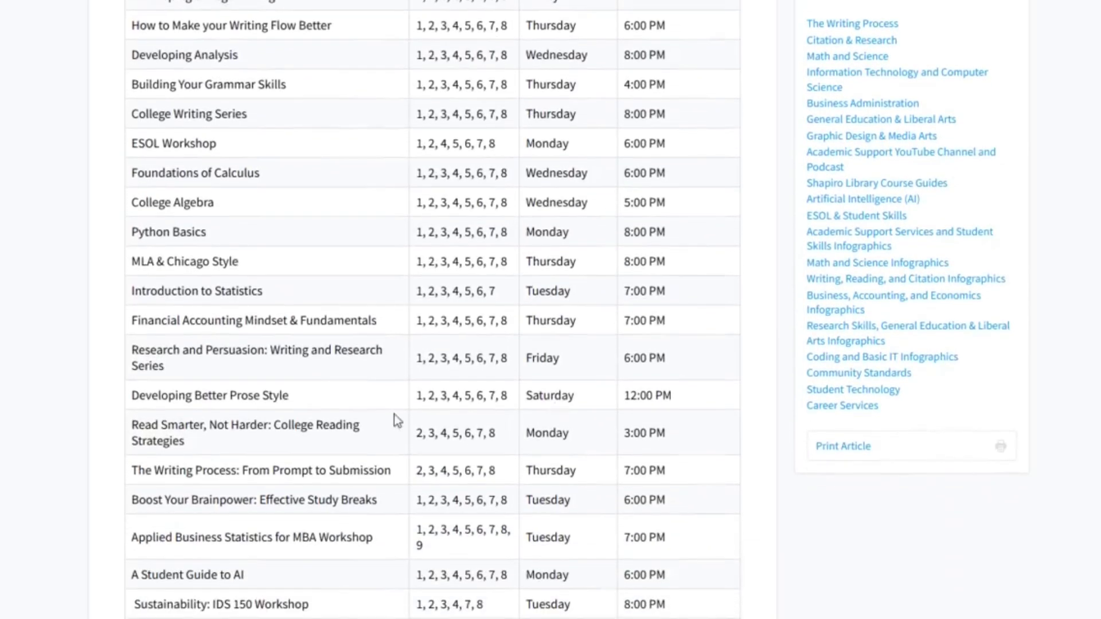
{"action": "triple_click", "coordinate": [151, 440]}
{"action": "left_click", "coordinate": [219, 462]}
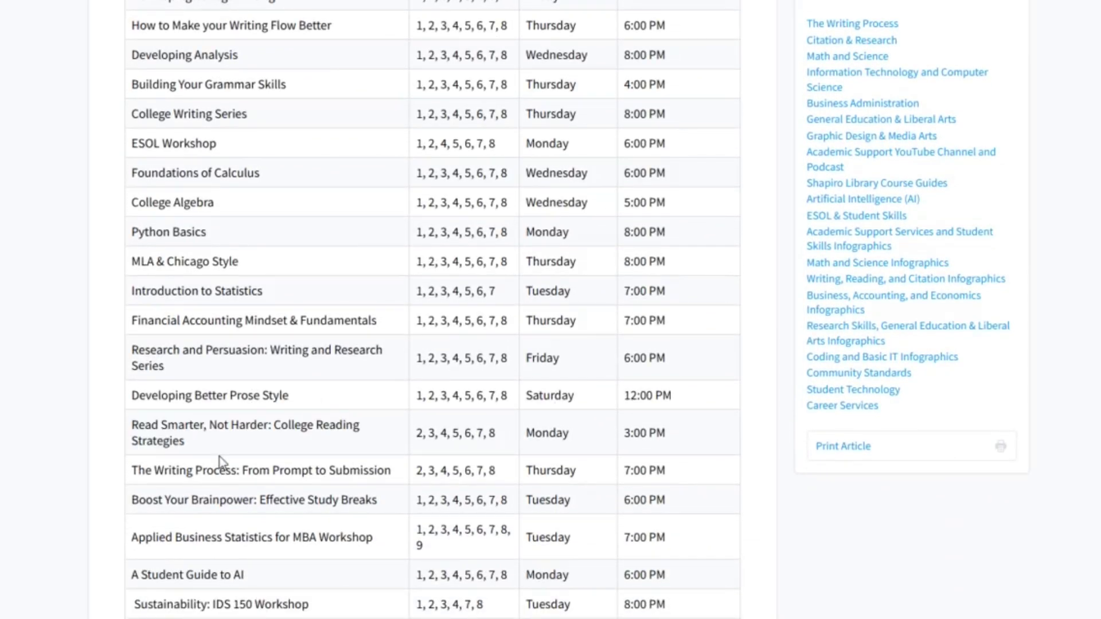
{"action": "triple_click", "coordinate": [207, 576]}
{"action": "left_click", "coordinate": [255, 586]}
{"action": "scroll", "coordinate": [548, 370], "scroll_direction": "down", "scroll_amount": 7}
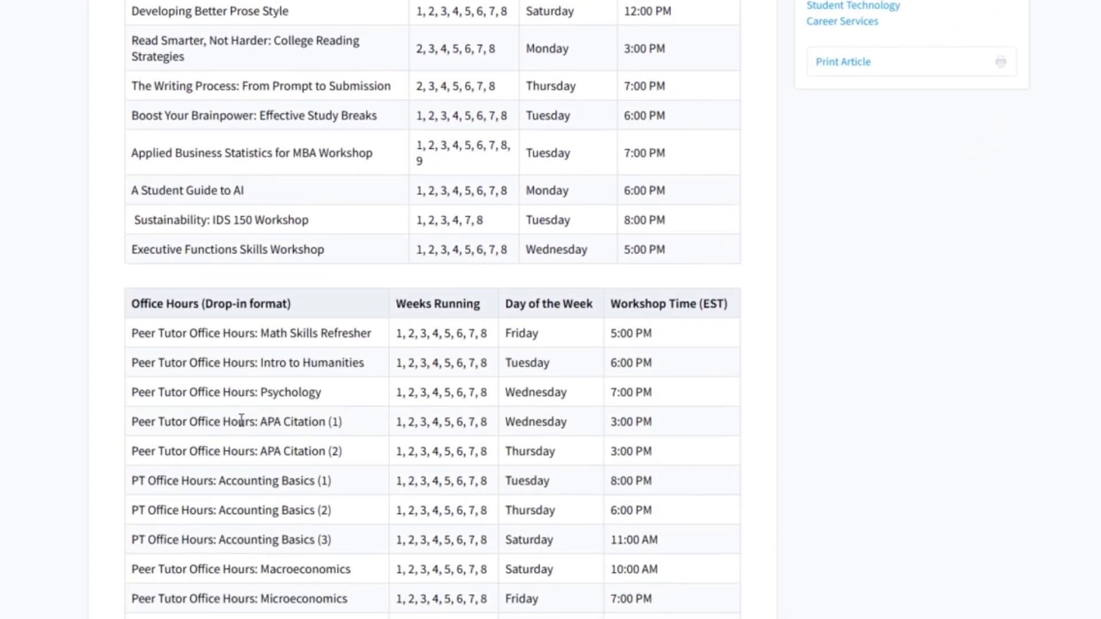
{"action": "triple_click", "coordinate": [241, 421]}
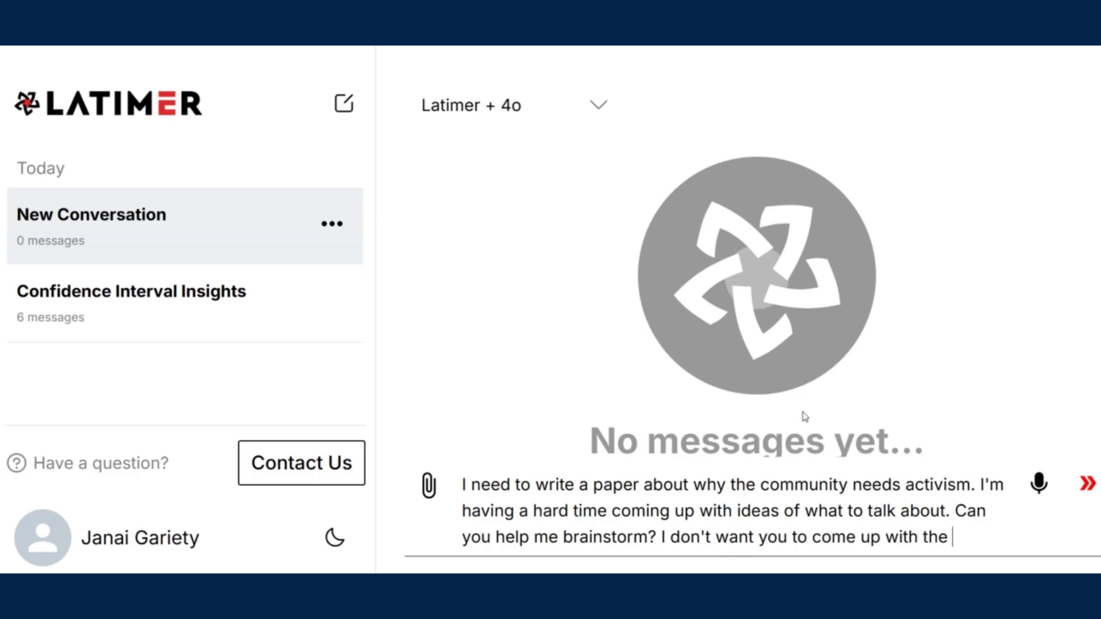
Finish the activism brainstorming request with 'ideas for' and send it to Latimer
{"action": "type", "text": "ideas for me. I want you to act like a creative partner."}
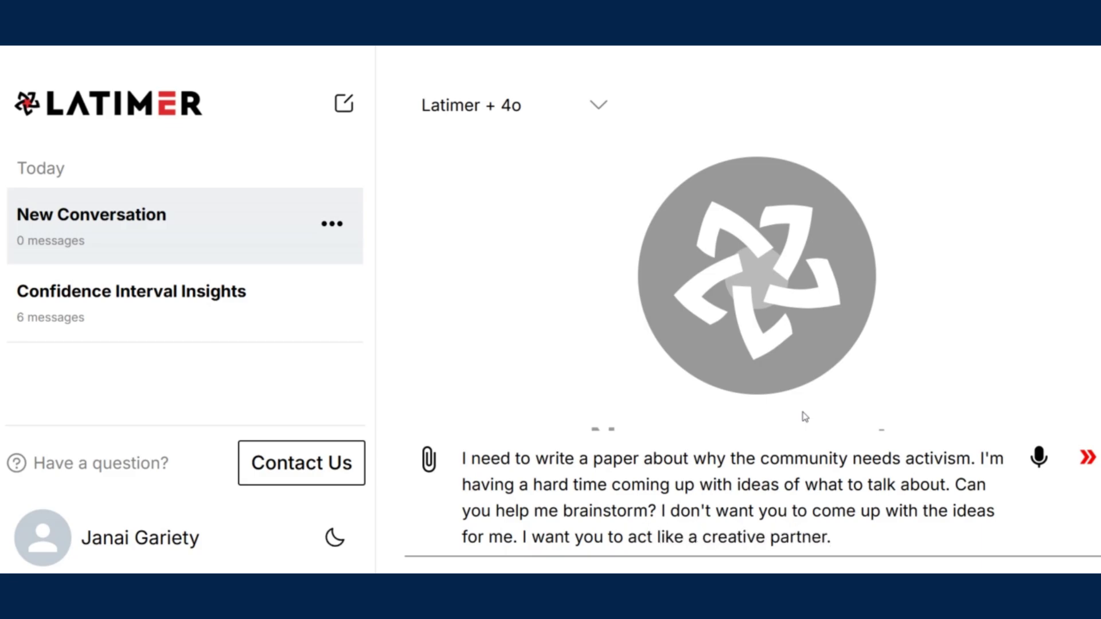
{"action": "key", "text": "Return"}
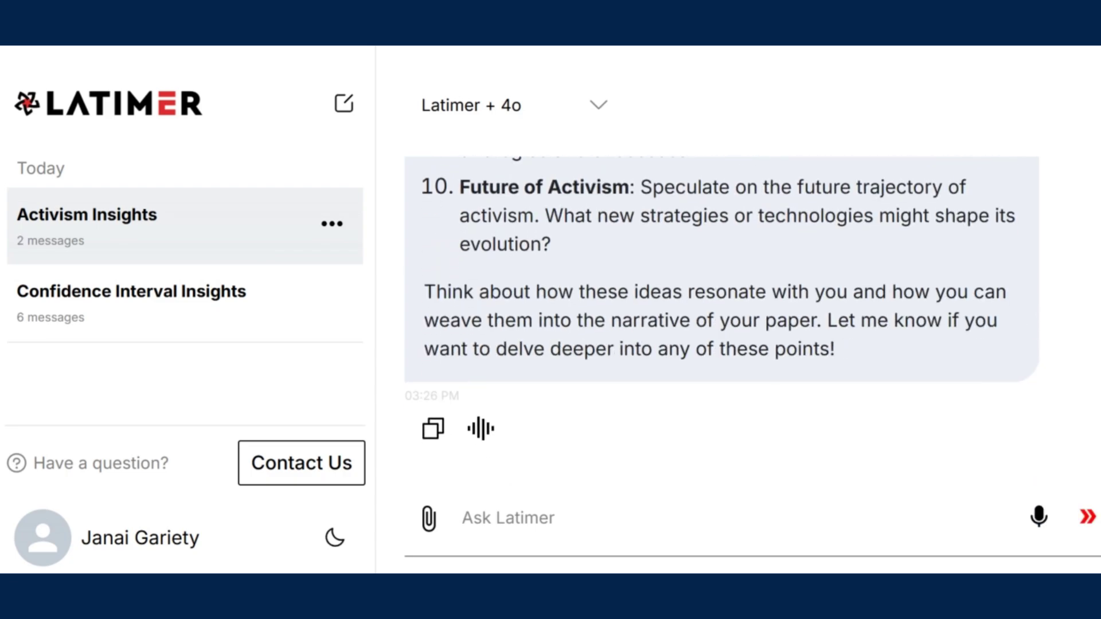
Ask Latimer for strategies to develop the intersectionality idea further
{"action": "type", "text": "I l"}
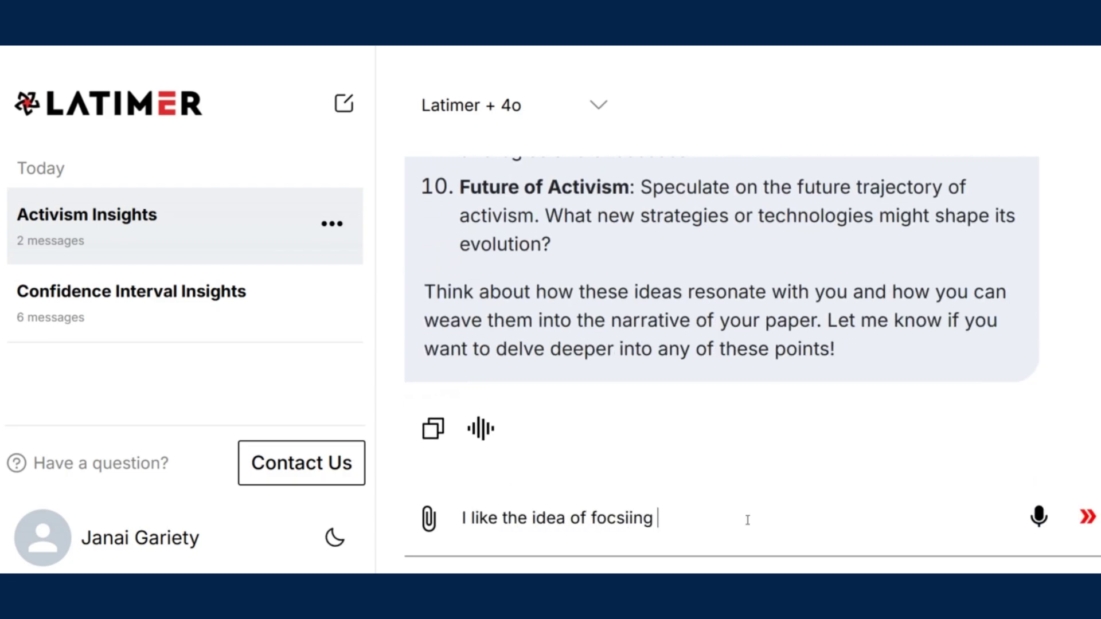
{"action": "type", "text": "ike the idea of focucing on"}
{"action": "key", "text": "BackSpace"}
{"action": "key", "text": "BackSpace"}
{"action": "key", "text": "BackSpace"}
{"action": "key", "text": "BackSpace"}
{"action": "key", "text": "BackSpace"}
{"action": "key", "text": "BackSpace"}
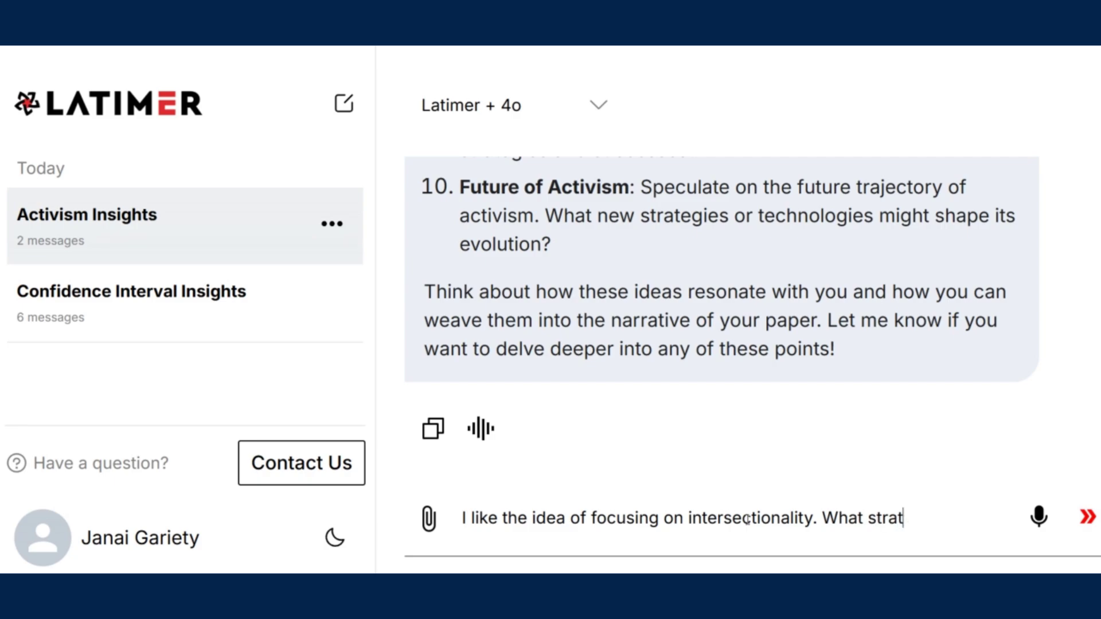
{"action": "type", "text": "e to develop that idea further?"}
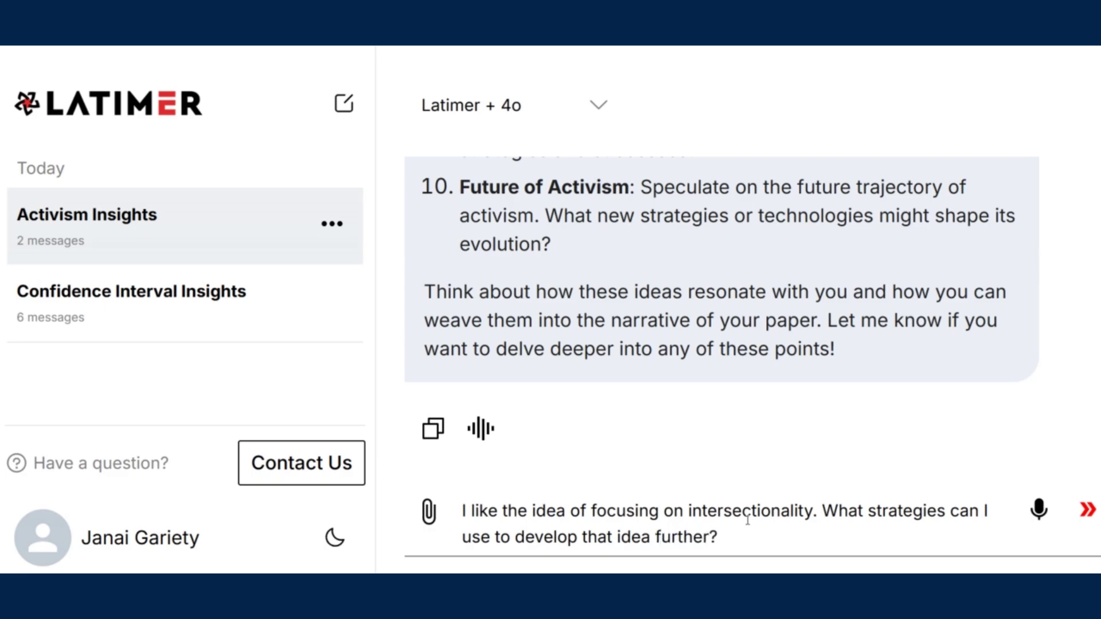
{"action": "key", "text": "Return"}
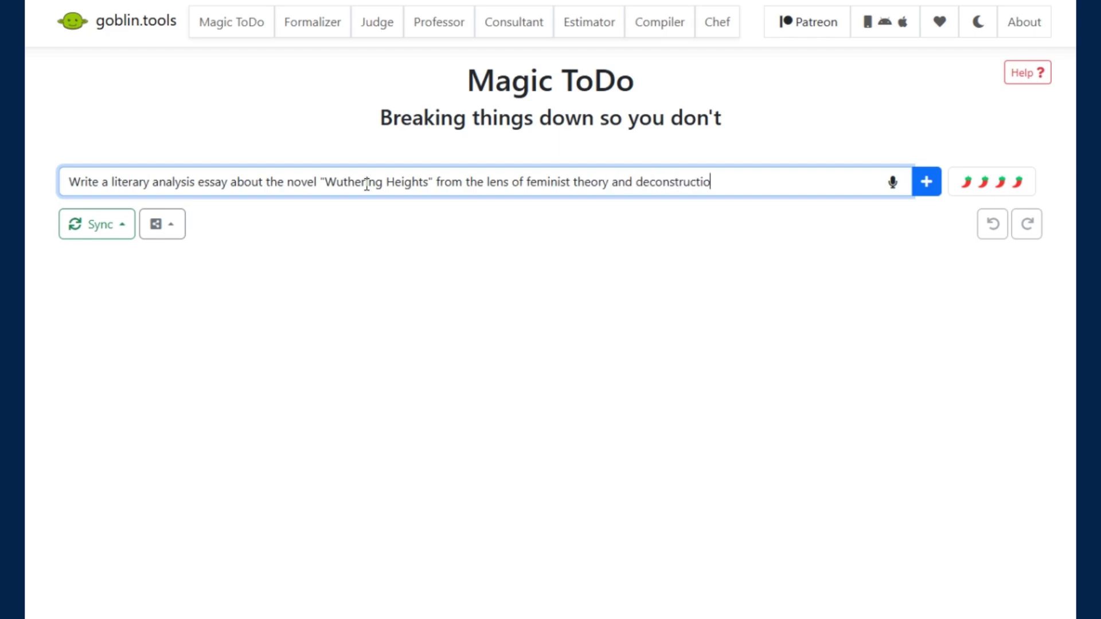
Finish the Wuthering Heights task, correct 'deconstructionism', set two chilis and add it to the list
{"action": "type", "text": "m."}
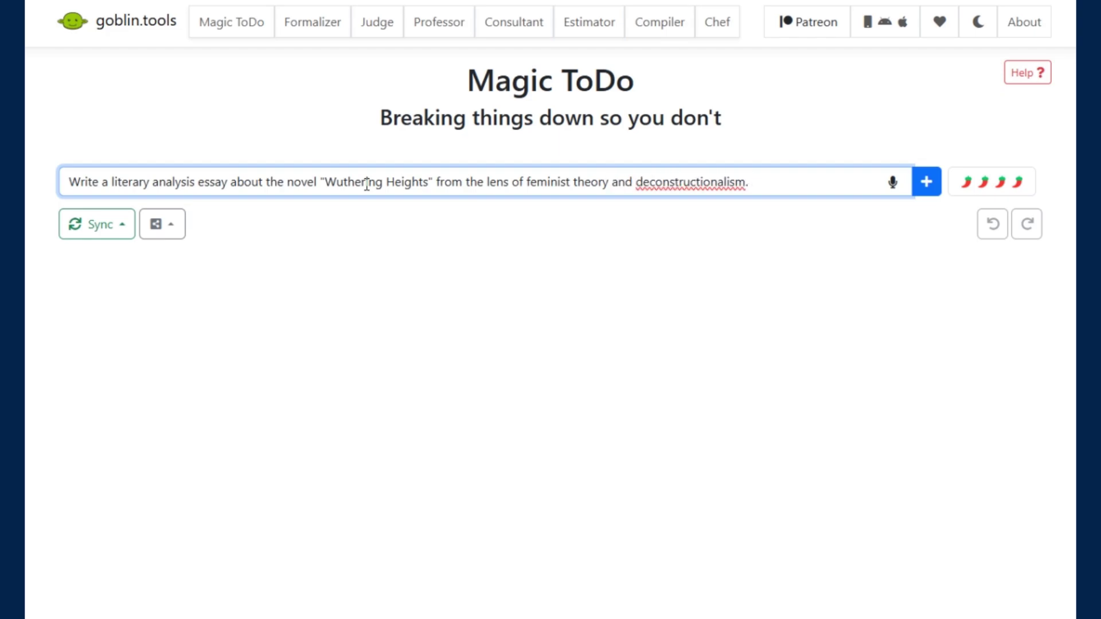
{"action": "right_click", "coordinate": [717, 182]}
{"action": "left_click", "coordinate": [785, 198]}
{"action": "left_click", "coordinate": [992, 182]}
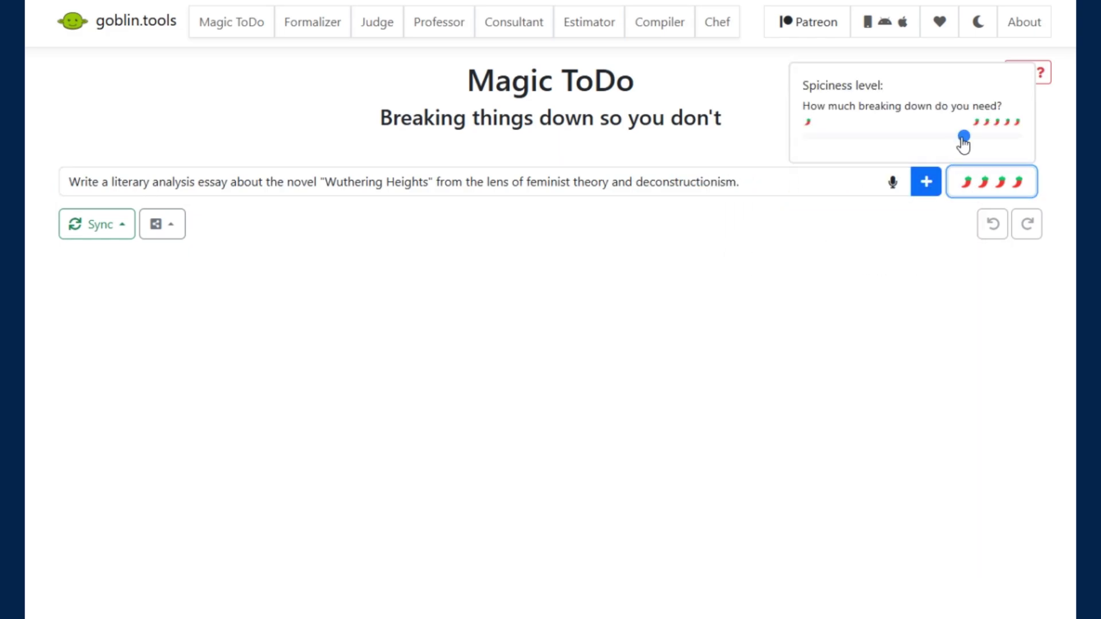
{"action": "left_click_drag", "start_coordinate": [963, 143], "coordinate": [872, 147]}
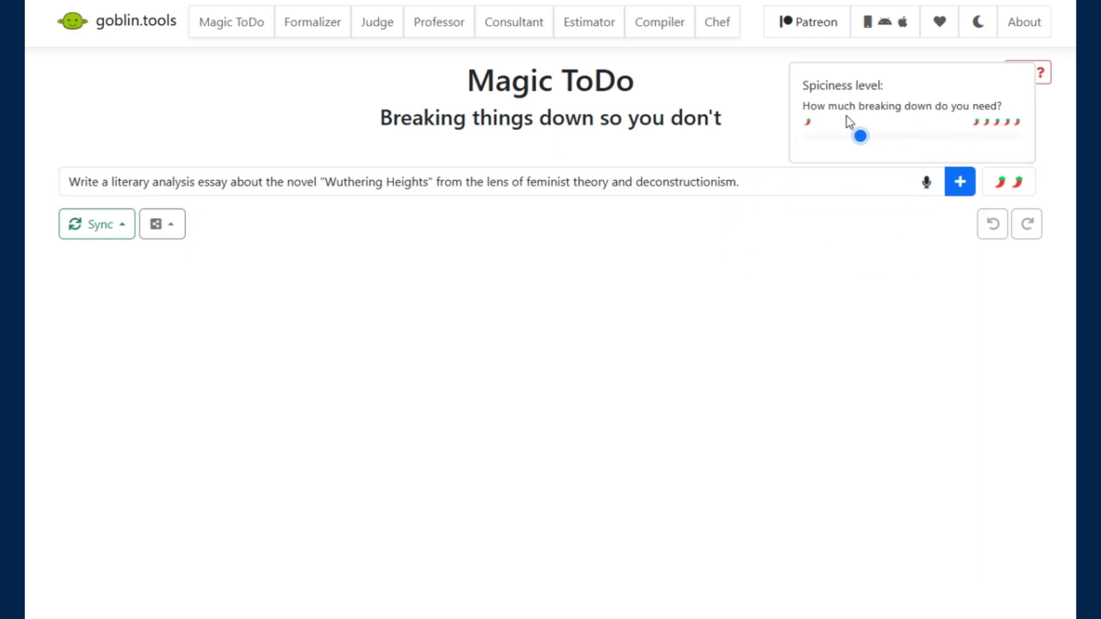
{"action": "left_click", "coordinate": [926, 216]}
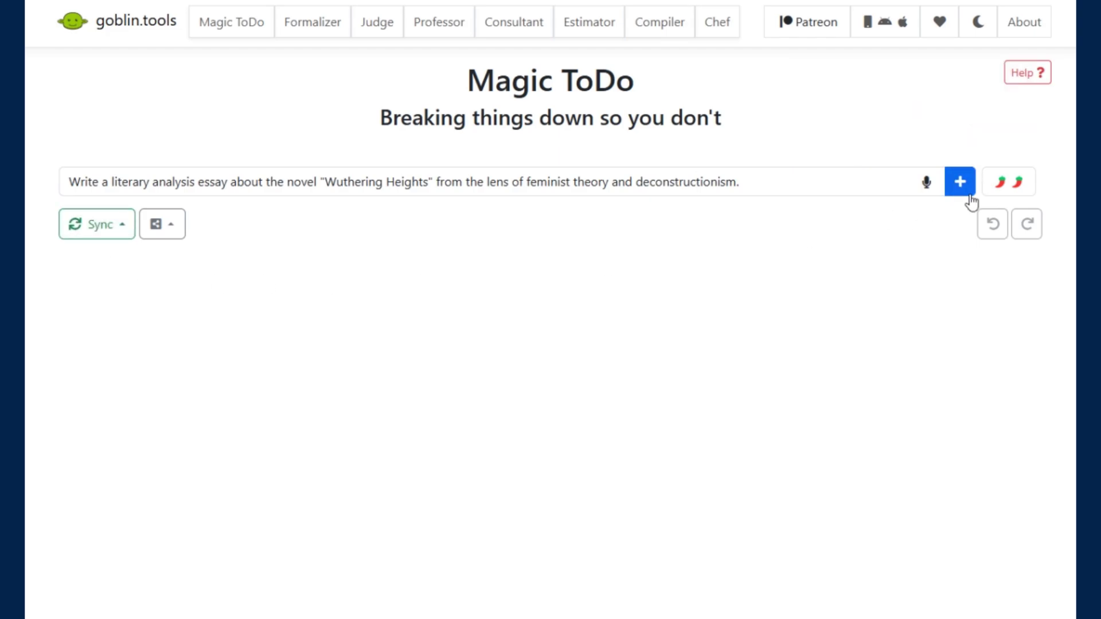
{"action": "left_click", "coordinate": [960, 183]}
Break the essay task into subtasks, then split 'Develop a thesis statement' into its own subtasks
{"action": "left_click", "coordinate": [994, 229]}
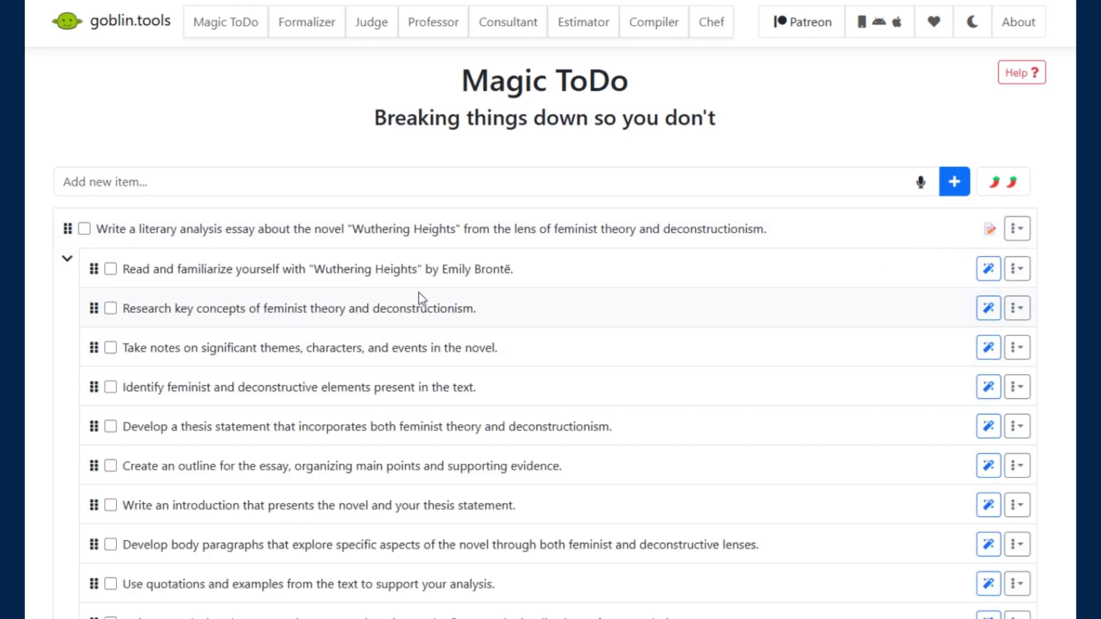
{"action": "scroll", "coordinate": [590, 260], "scroll_direction": "down", "scroll_amount": 1}
{"action": "scroll", "coordinate": [590, 200], "scroll_direction": "down", "scroll_amount": 1}
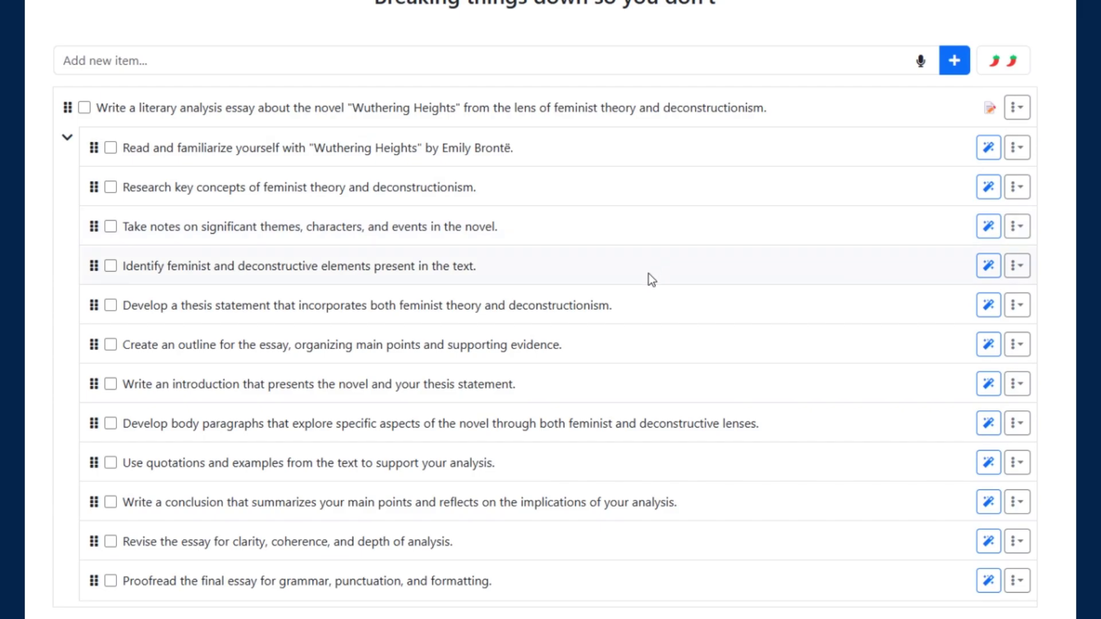
{"action": "left_click", "coordinate": [1017, 305]}
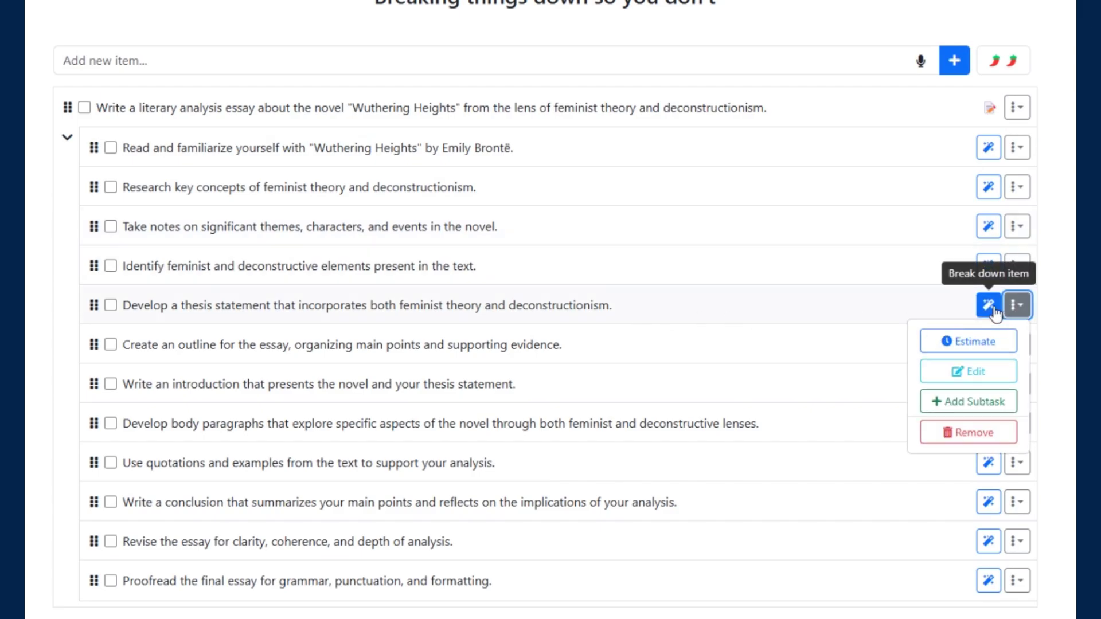
{"action": "left_click", "coordinate": [988, 305]}
{"action": "scroll", "coordinate": [367, 303], "scroll_direction": "down", "scroll_amount": 2}
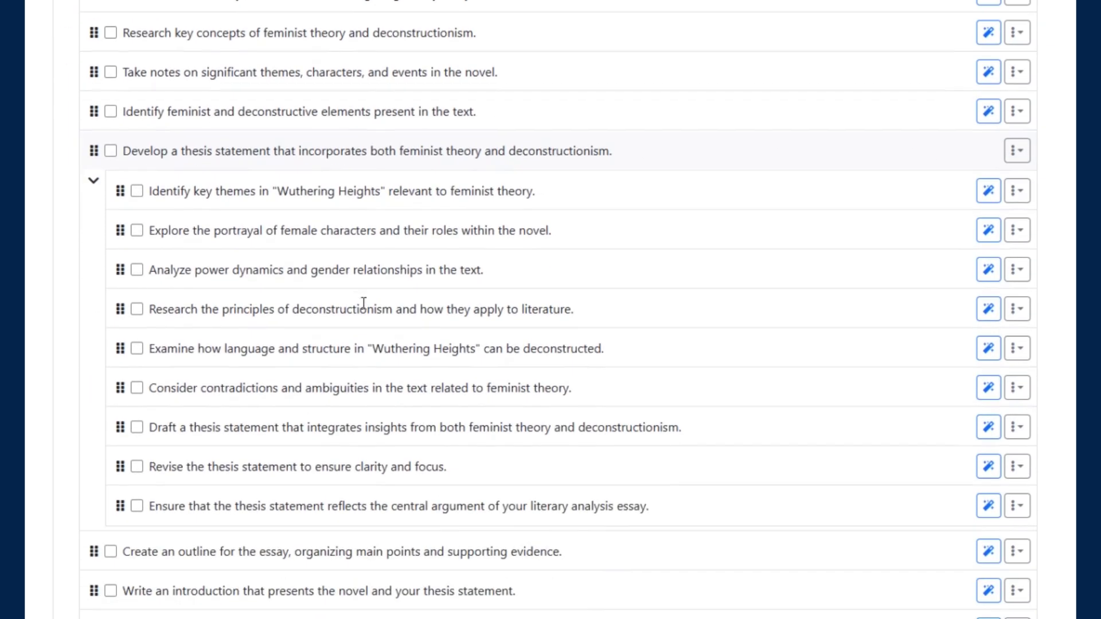
{"action": "scroll", "coordinate": [342, 208], "scroll_direction": "down", "scroll_amount": 3}
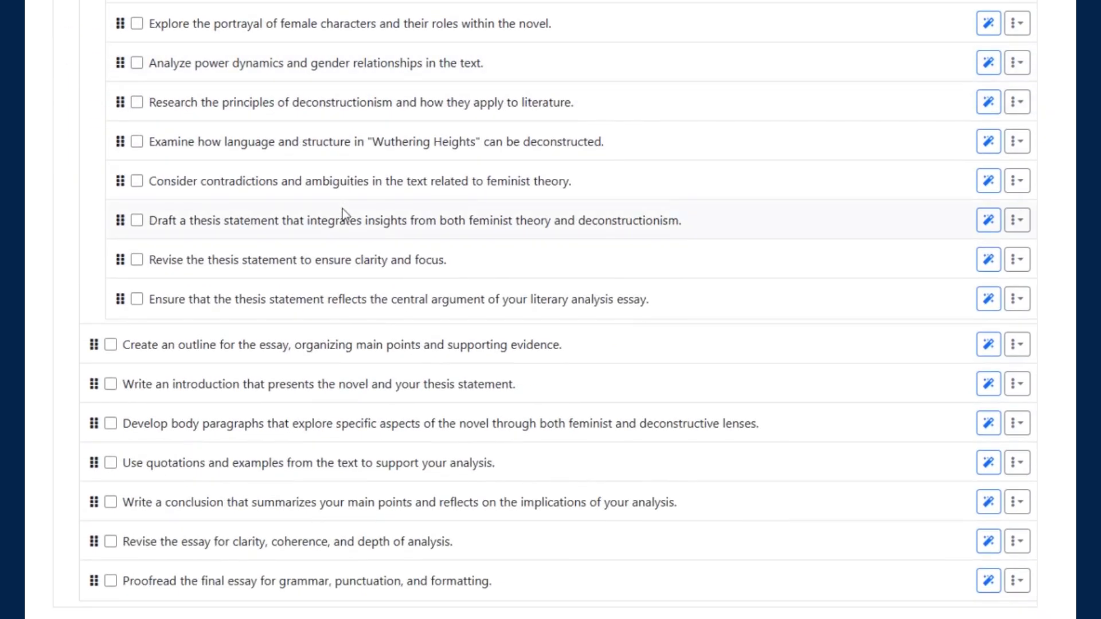
Start adding a subtask to the introduction task
{"action": "left_click", "coordinate": [1016, 384]}
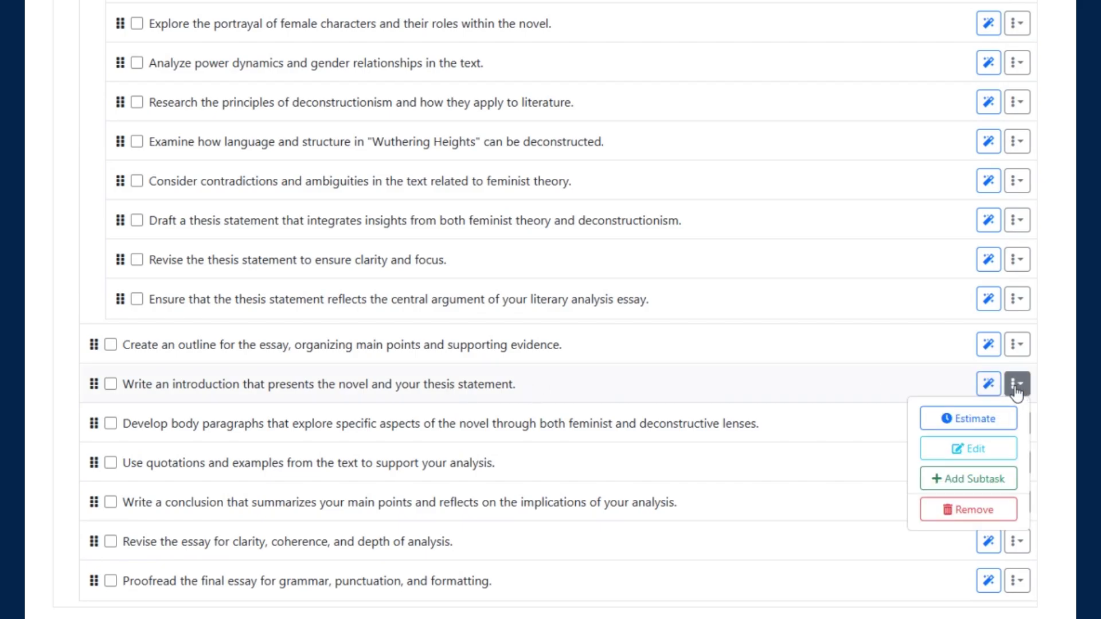
{"action": "left_click", "coordinate": [975, 479]}
{"action": "scroll", "coordinate": [258, 408], "scroll_direction": "down", "scroll_amount": 1}
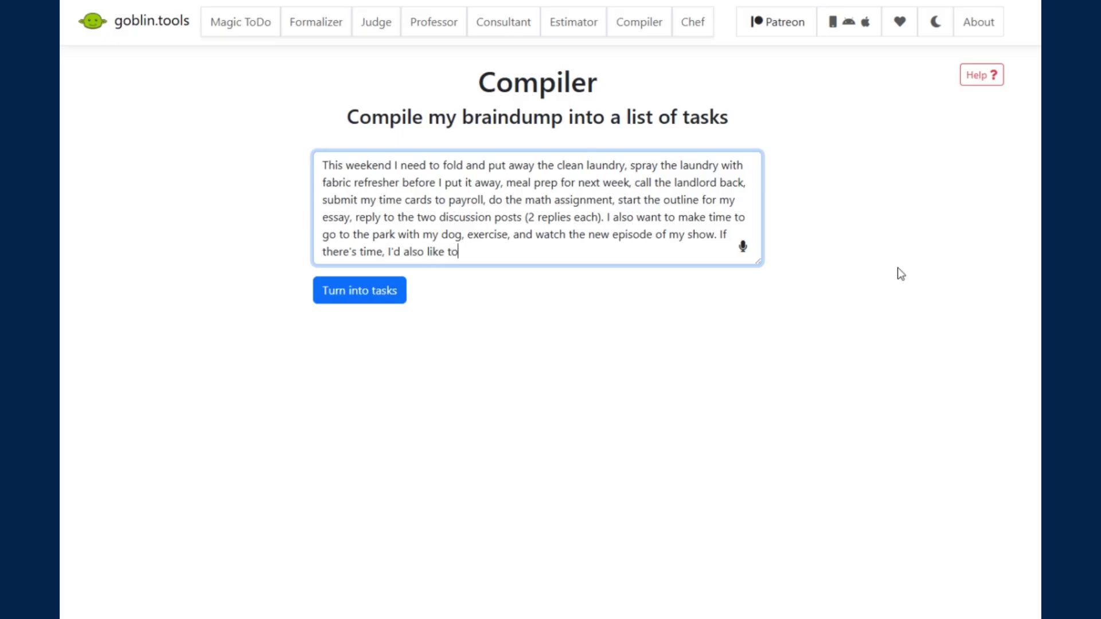
Compile the weekend braindump into tasks, send them to Magic ToDo, and break down the essay-outline task
{"action": "type", "text": "make a schedule for "}
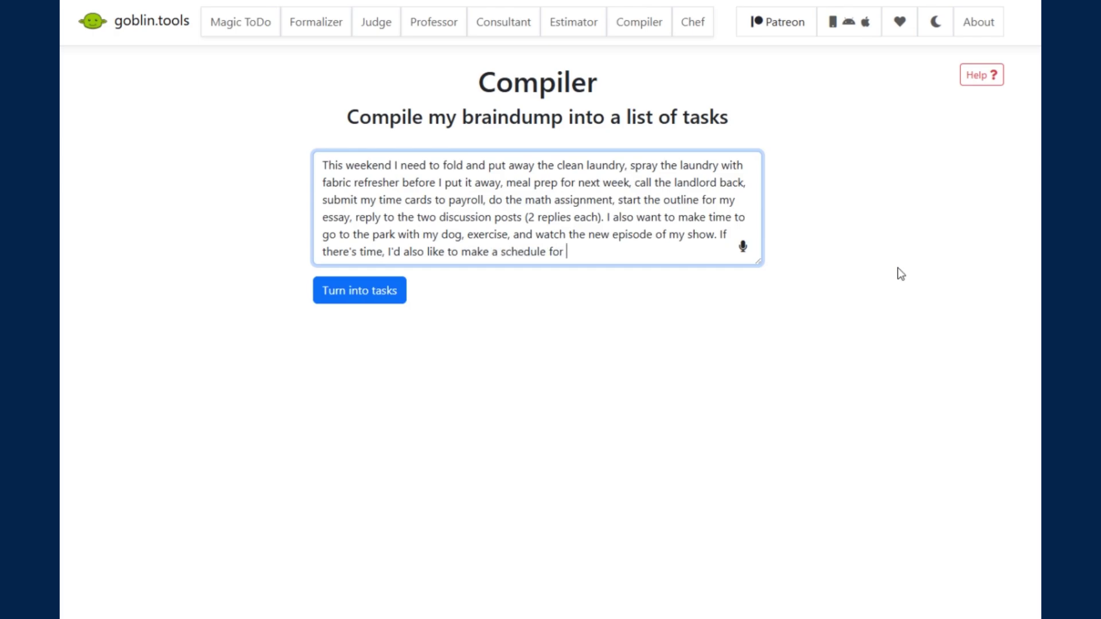
{"action": "type", "text": "the next month."}
{"action": "left_click", "coordinate": [377, 295]}
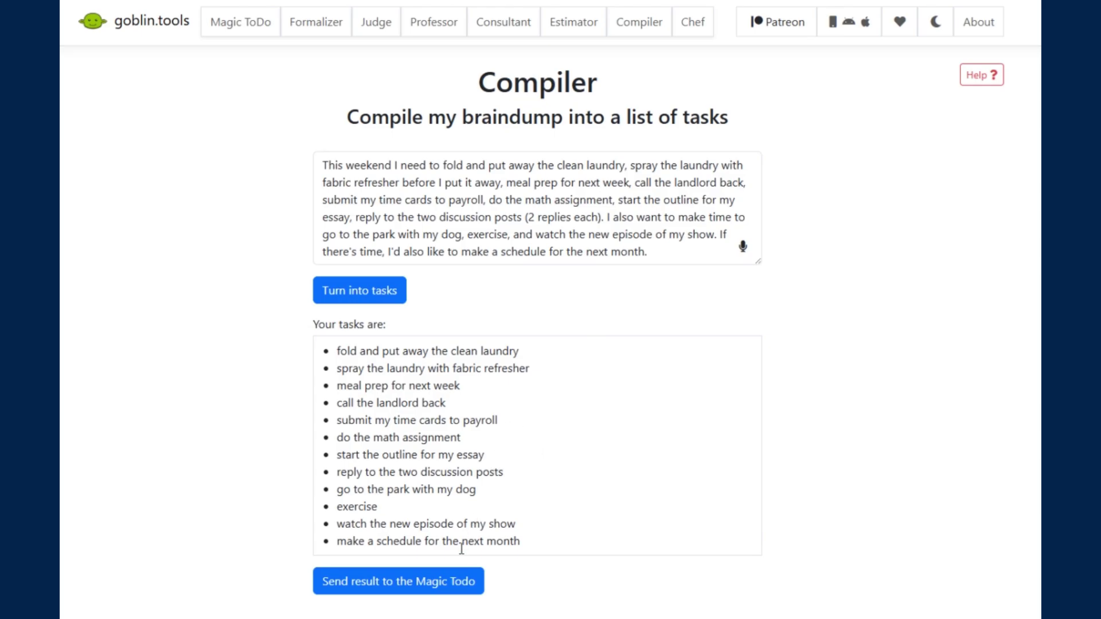
{"action": "left_click", "coordinate": [395, 590]}
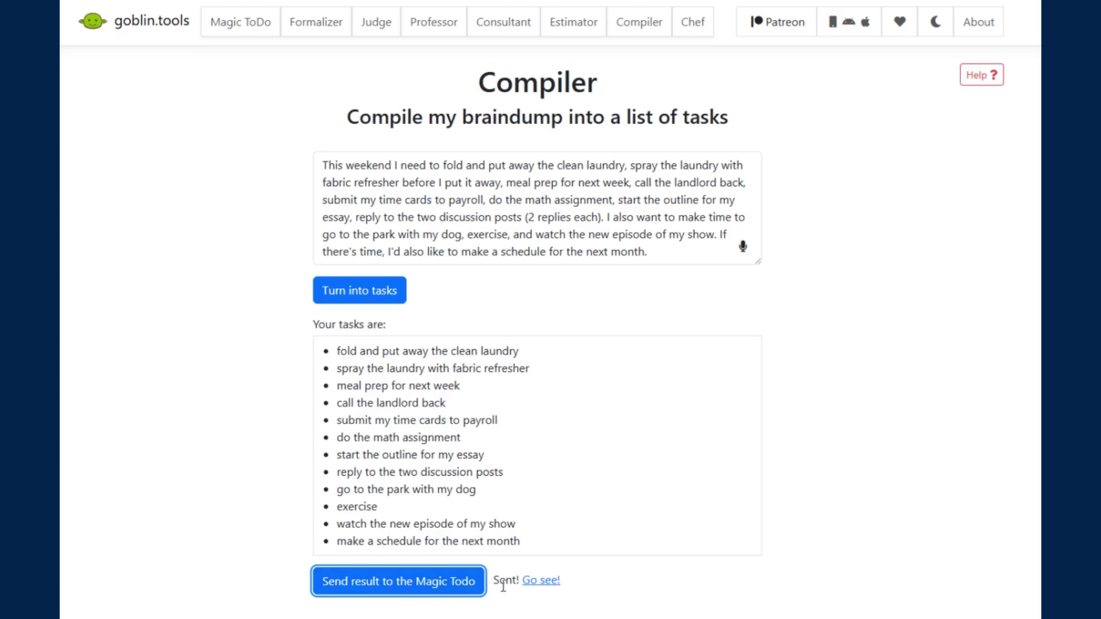
{"action": "left_click", "coordinate": [548, 581]}
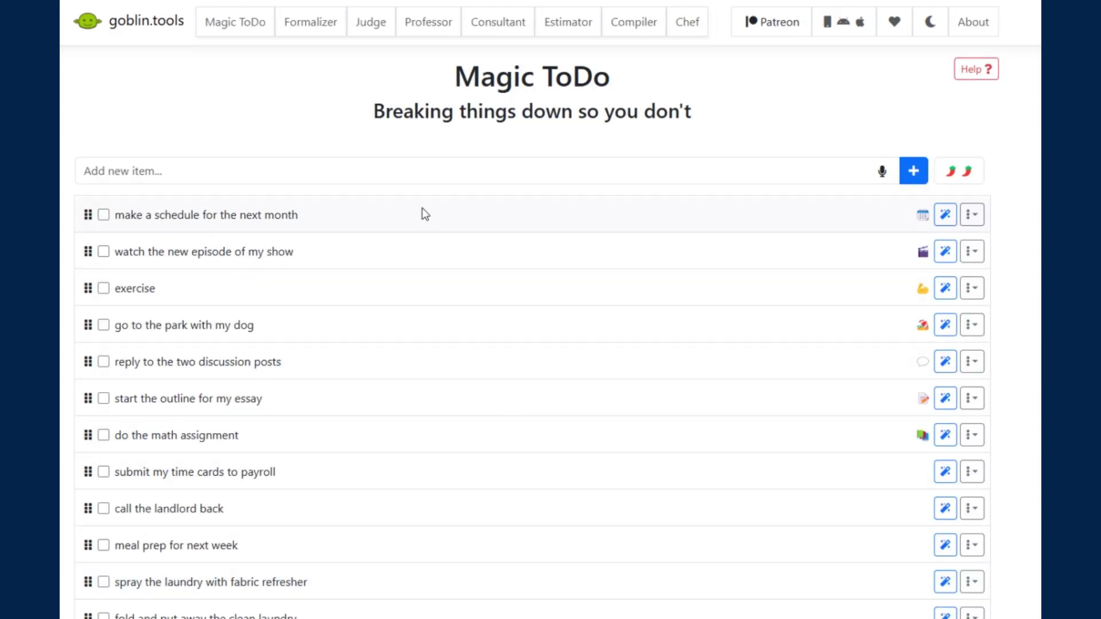
{"action": "scroll", "coordinate": [406, 280], "scroll_direction": "down", "scroll_amount": 2}
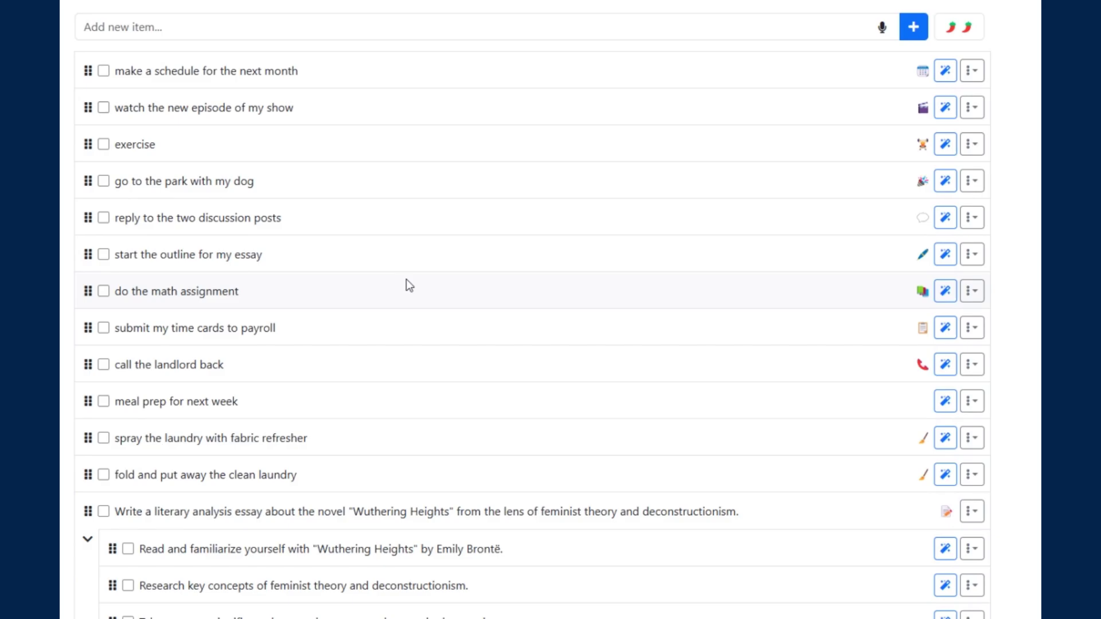
{"action": "left_click", "coordinate": [944, 254]}
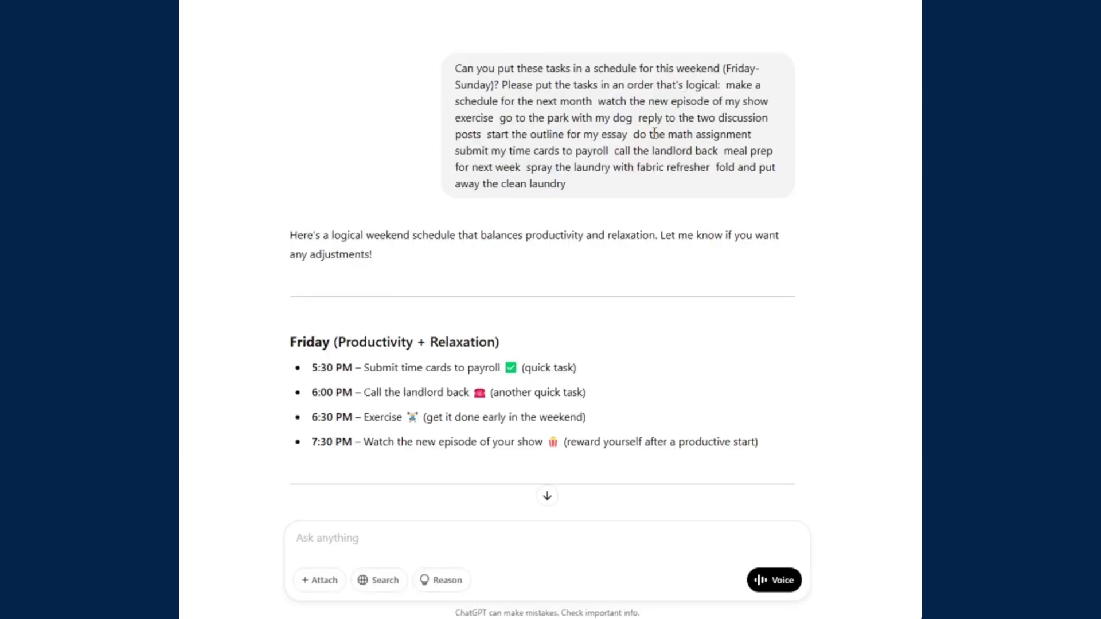
Ask ChatGPT 'Can you make more time for exercise on Saturday morning as well?', then start the module-deadline request
{"action": "scroll", "coordinate": [434, 256], "scroll_direction": "down", "scroll_amount": 3}
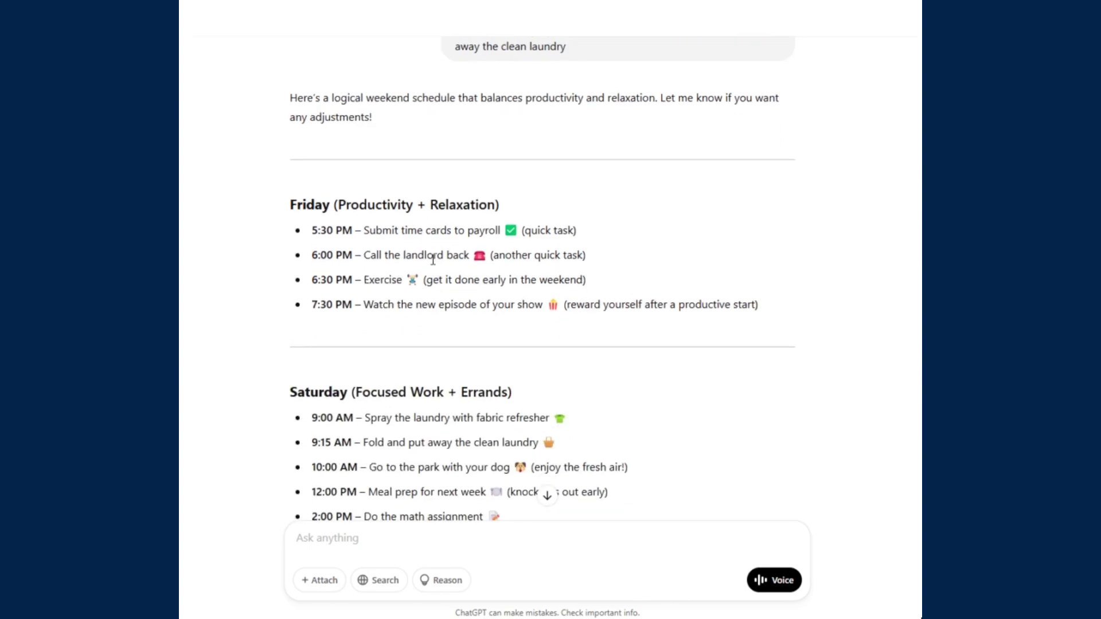
{"action": "scroll", "coordinate": [442, 299], "scroll_direction": "down", "scroll_amount": 4}
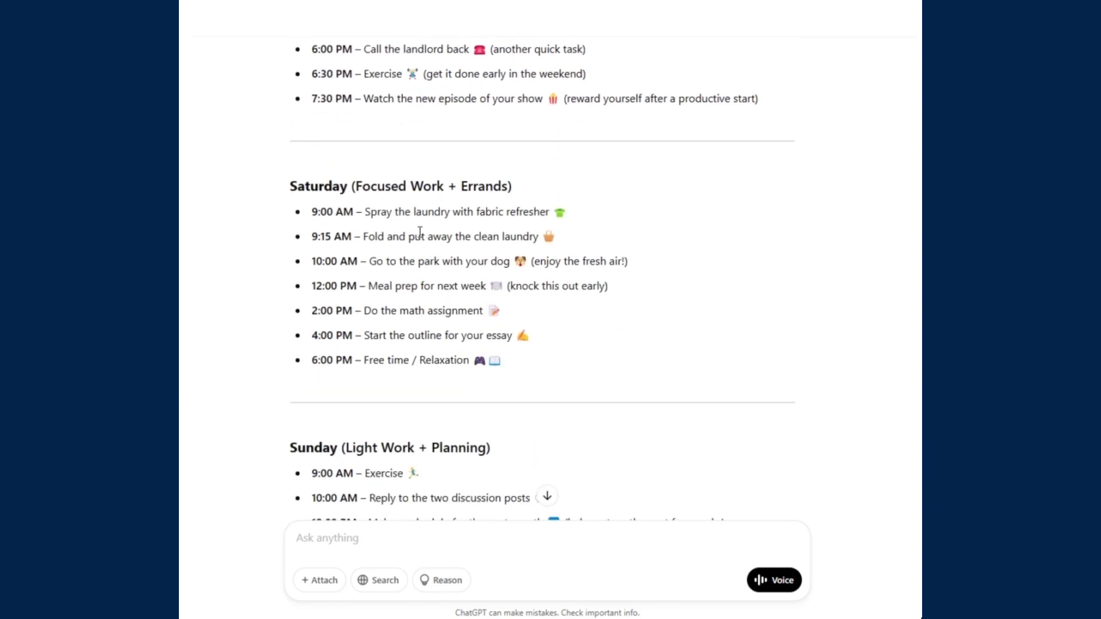
{"action": "scroll", "coordinate": [411, 278], "scroll_direction": "down", "scroll_amount": 3}
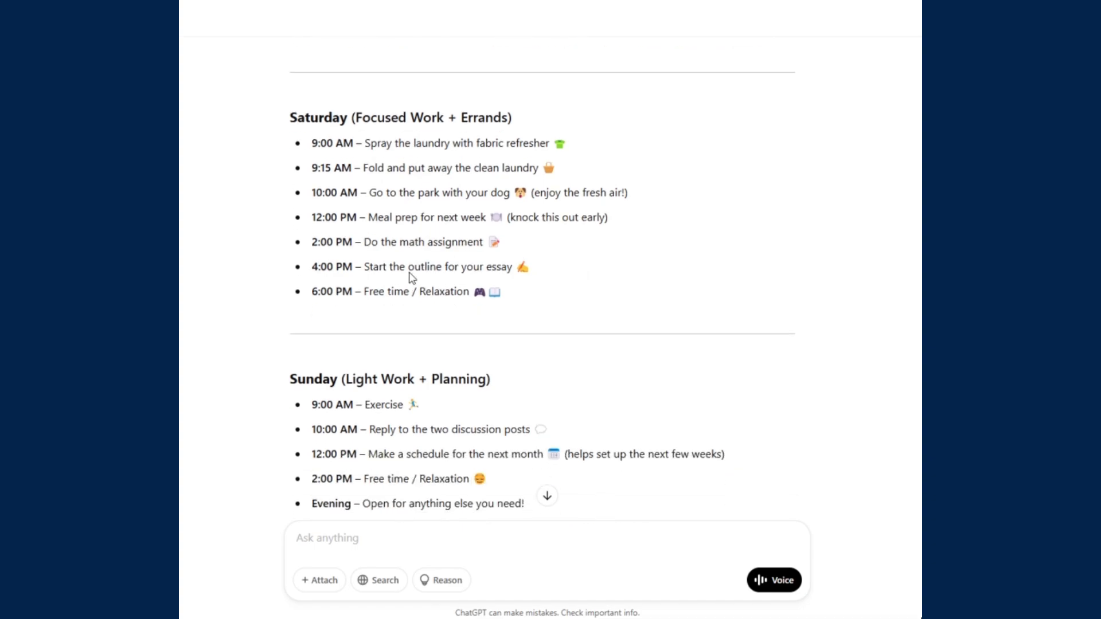
{"action": "scroll", "coordinate": [411, 278], "scroll_direction": "down", "scroll_amount": 1}
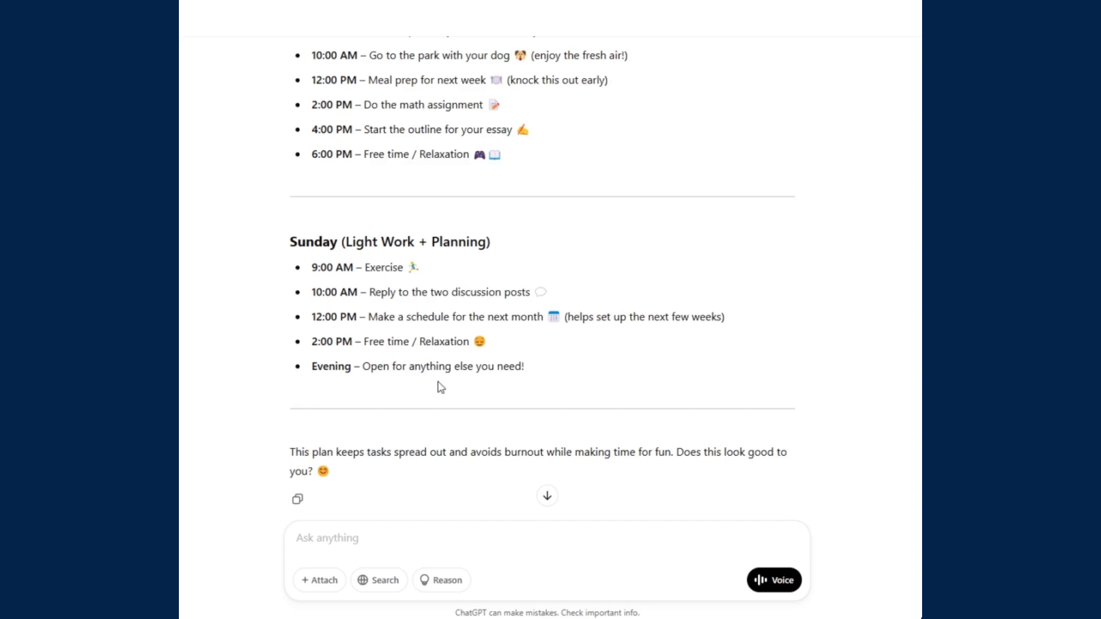
{"action": "scroll", "coordinate": [438, 386], "scroll_direction": "down", "scroll_amount": 1}
{"action": "left_click", "coordinate": [624, 521]}
{"action": "type", "text": "Can you make more time for "}
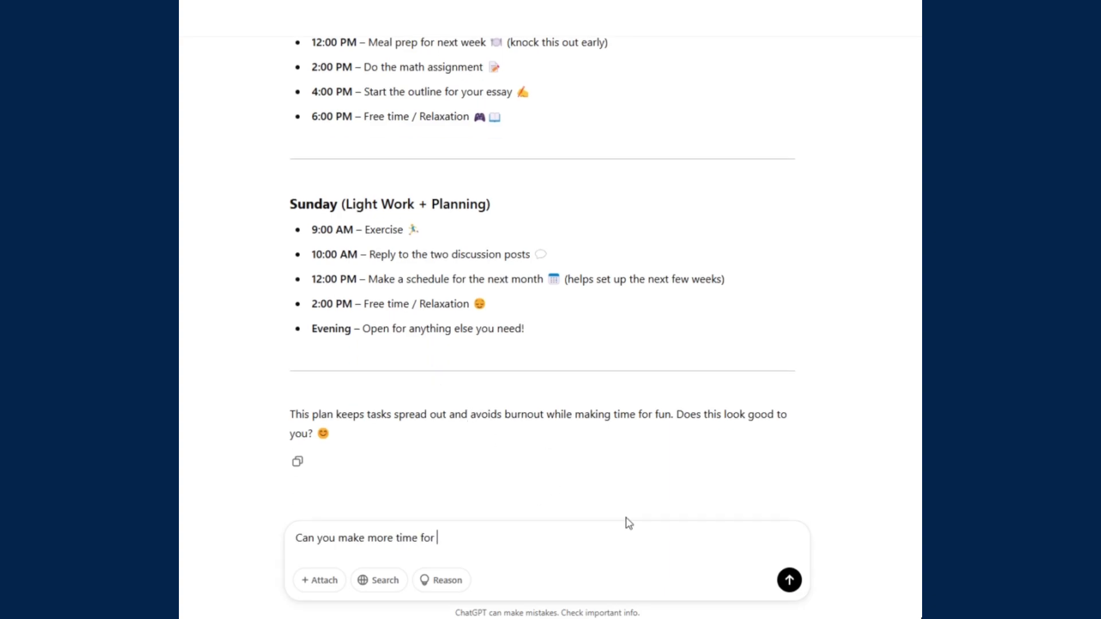
{"action": "type", "text": "exercise on Sunday"}
{"action": "key", "text": "BackSpace"}
{"action": "key", "text": "BackSpace"}
{"action": "key", "text": "BackSpace"}
{"action": "key", "text": "BackSpace"}
{"action": "key", "text": "BackSpace"}
{"action": "type", "text": "aturday morning as well?"}
{"action": "key", "text": "Return"}
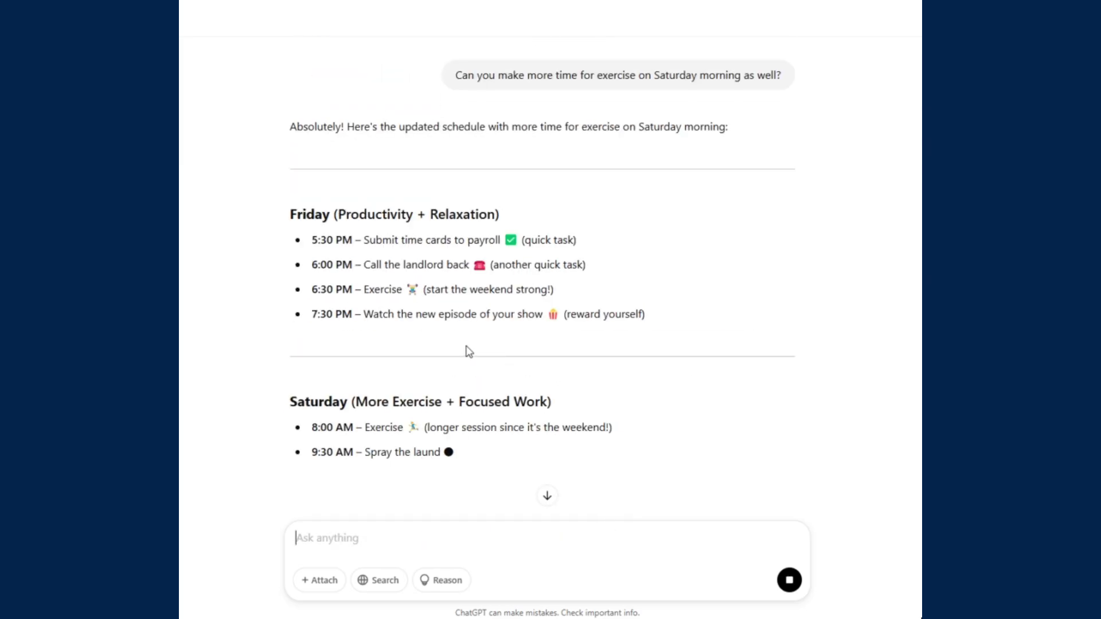
{"action": "type", "text": "I am taking a course and want to create a schedule of deadlines for the first two modules. In module one, a discussion post is due Thursday and the replies are due Sunday. There's a journal assignment due Sunday. In module 2 there's another discussion post with the same due days as module 1's. Then there's a milestone assignment due Sunday. The term start date is Ma"}
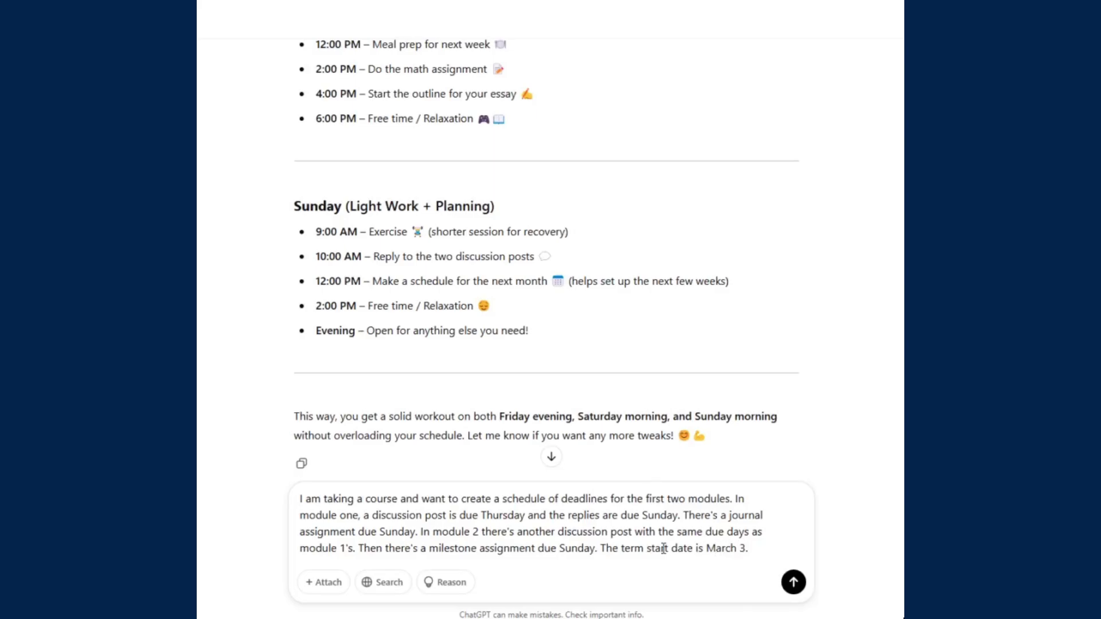
Send the request for first-two-module deadlines with a March 3 start and read ChatGPT's reply
{"action": "key", "text": "Return"}
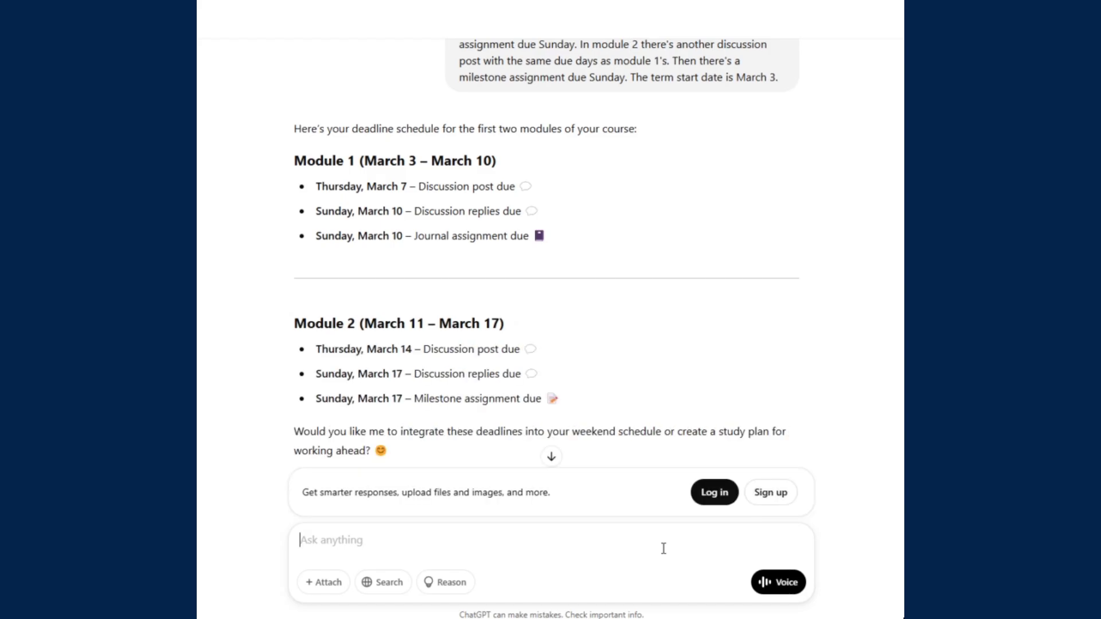
{"action": "scroll", "coordinate": [547, 362], "scroll_direction": "down", "scroll_amount": 1}
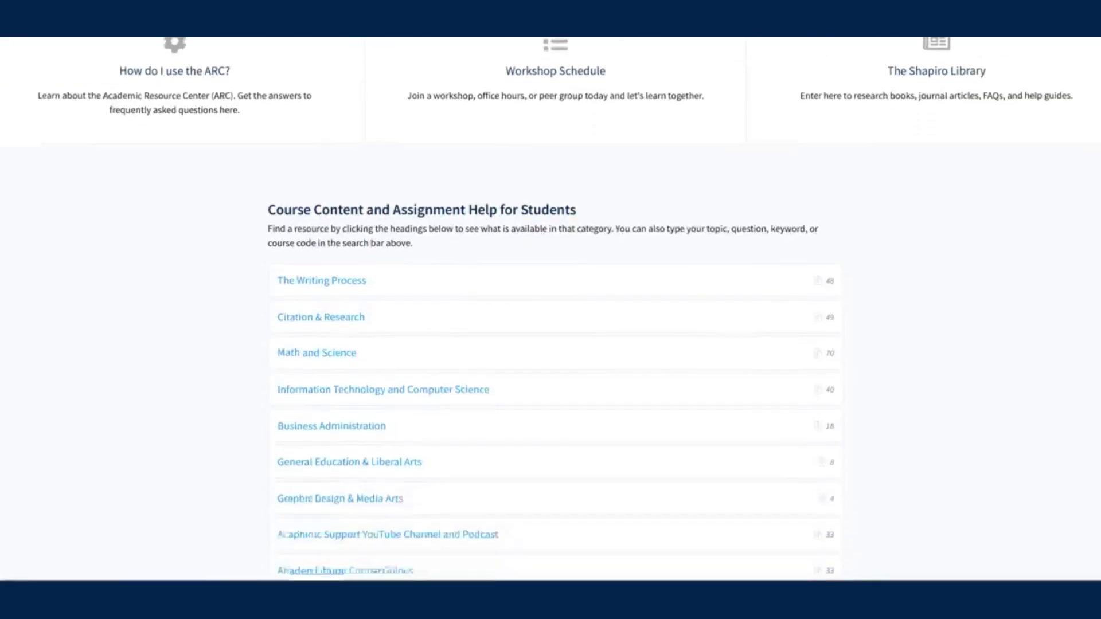
Open '8 Tips for Students using Generative AI' from the Artificial Intelligence (AI) category
{"action": "scroll", "coordinate": [732, 349], "scroll_direction": "down", "scroll_amount": 4}
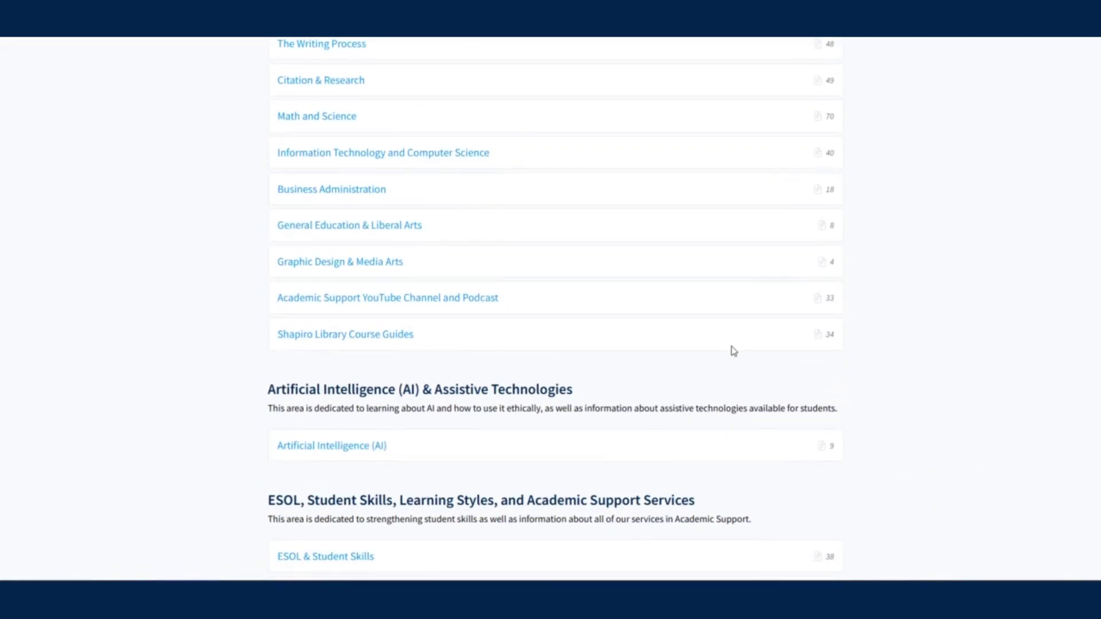
{"action": "left_click", "coordinate": [330, 448]}
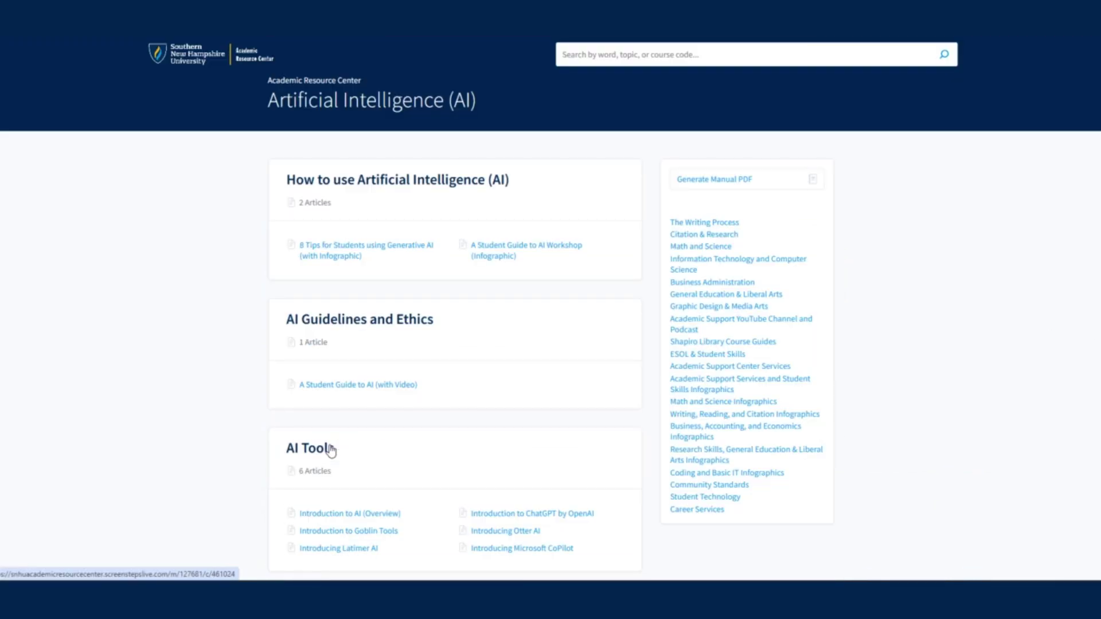
{"action": "left_click", "coordinate": [372, 255]}
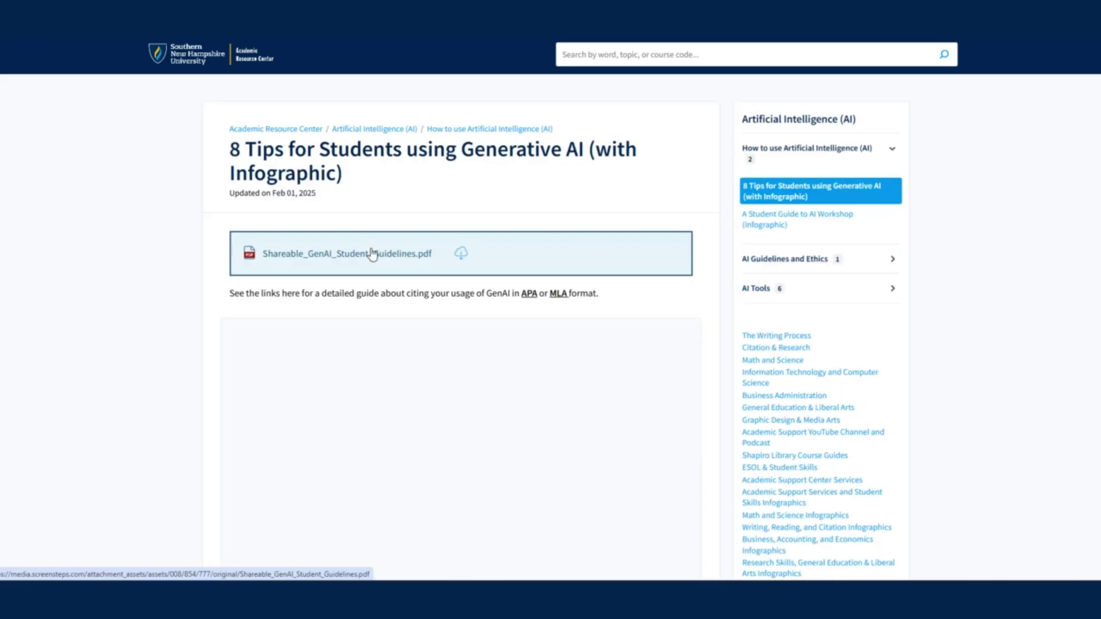